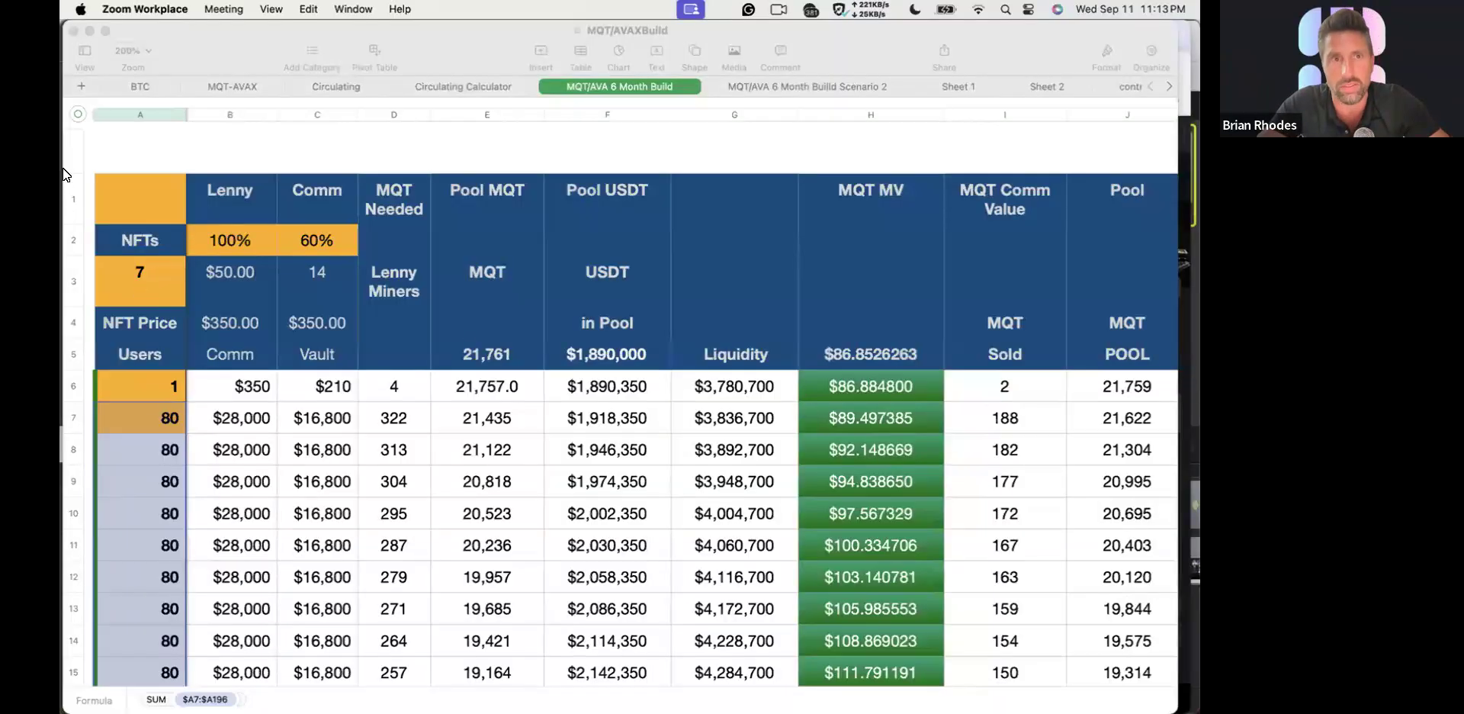
Step: Arrange the spreadsheet and browser windows side by side, with the Uniswap MQT/USDT pool position open in the browser
{"action": "left_click", "coordinate": [67, 146]}
{"action": "left_click_drag", "start_coordinate": [67, 147], "coordinate": [366, 118]}
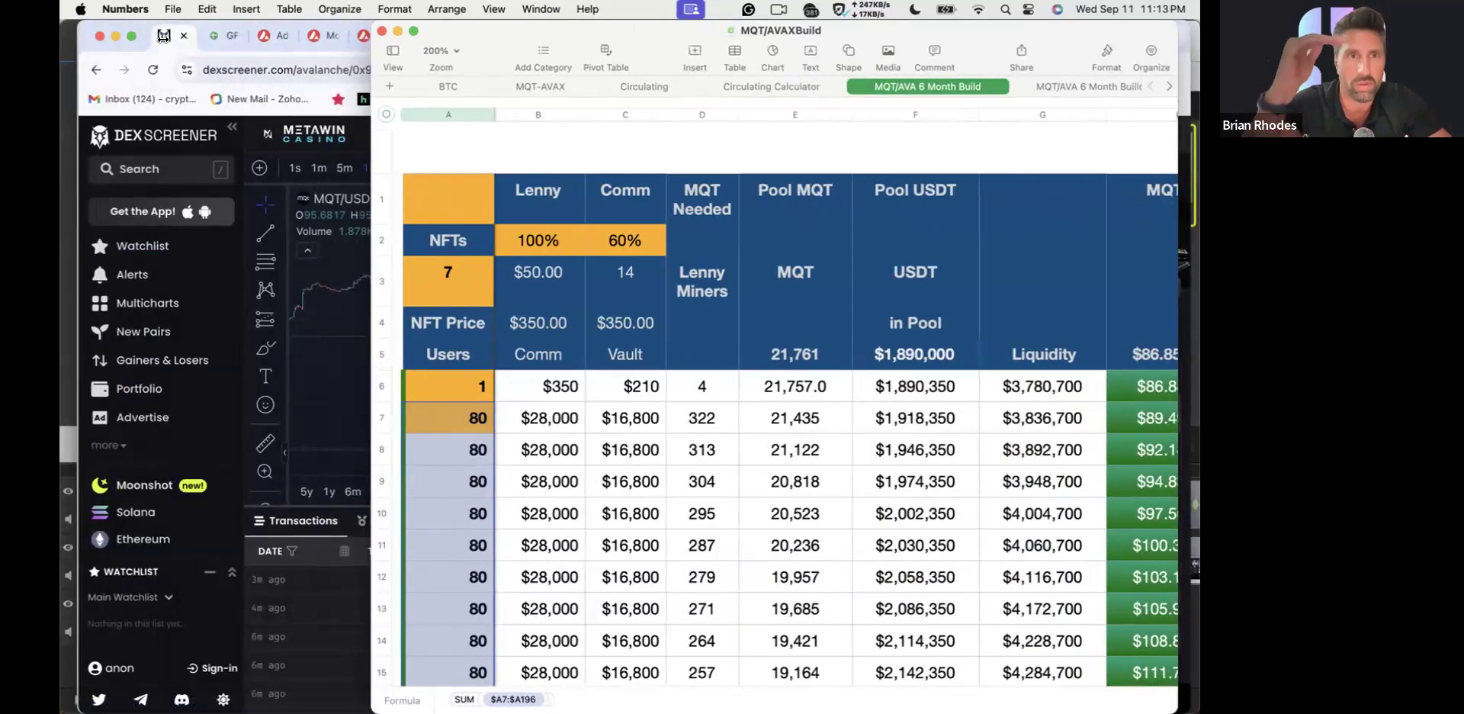
{"action": "left_click", "coordinate": [325, 322]}
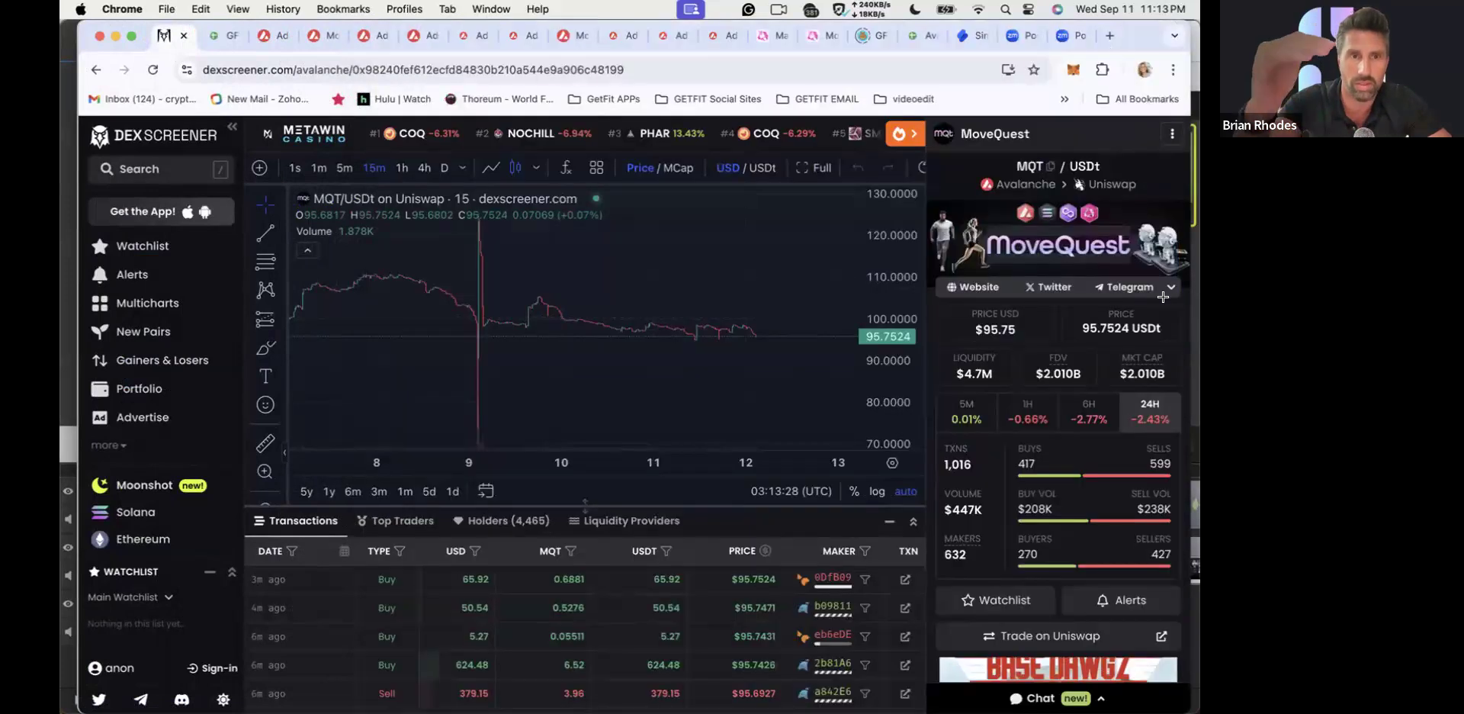
{"action": "left_click_drag", "start_coordinate": [1193, 302], "coordinate": [661, 330]}
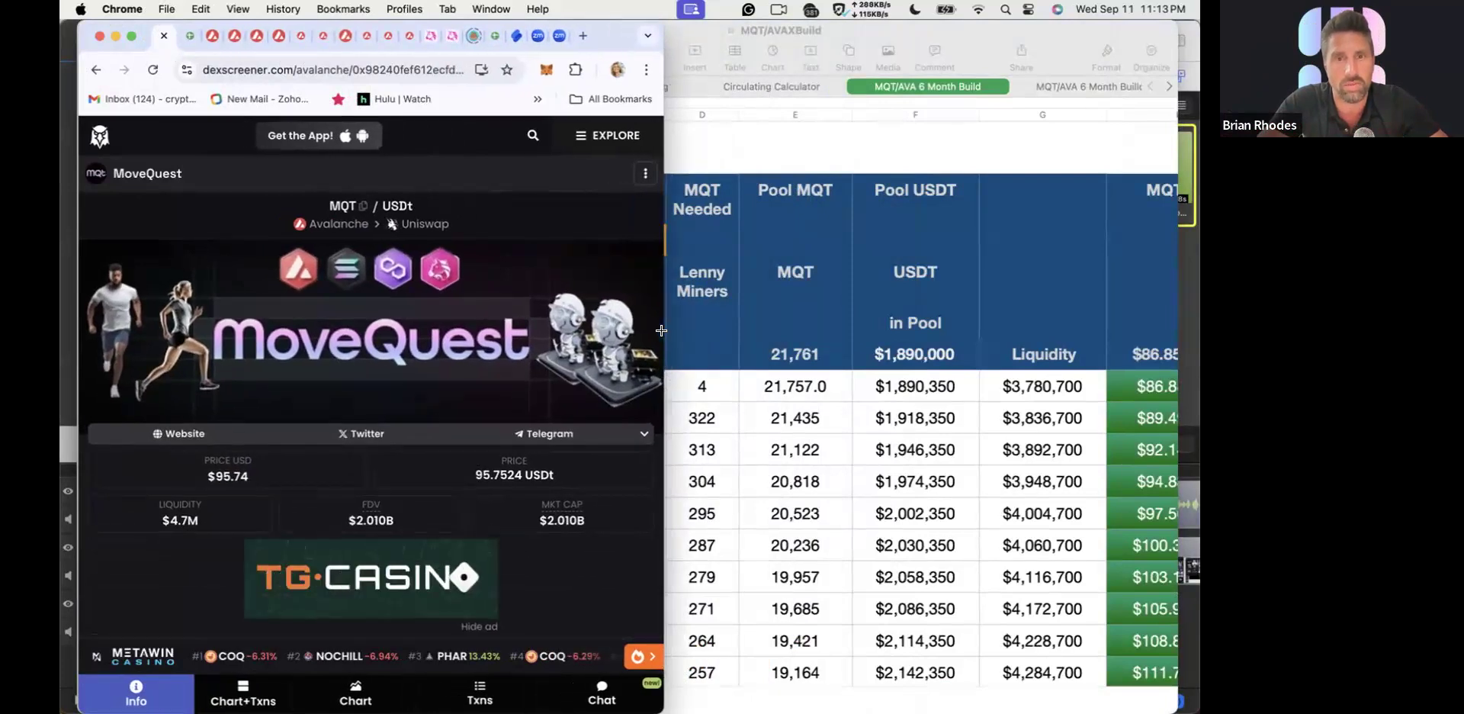
{"action": "left_click", "coordinate": [430, 38]}
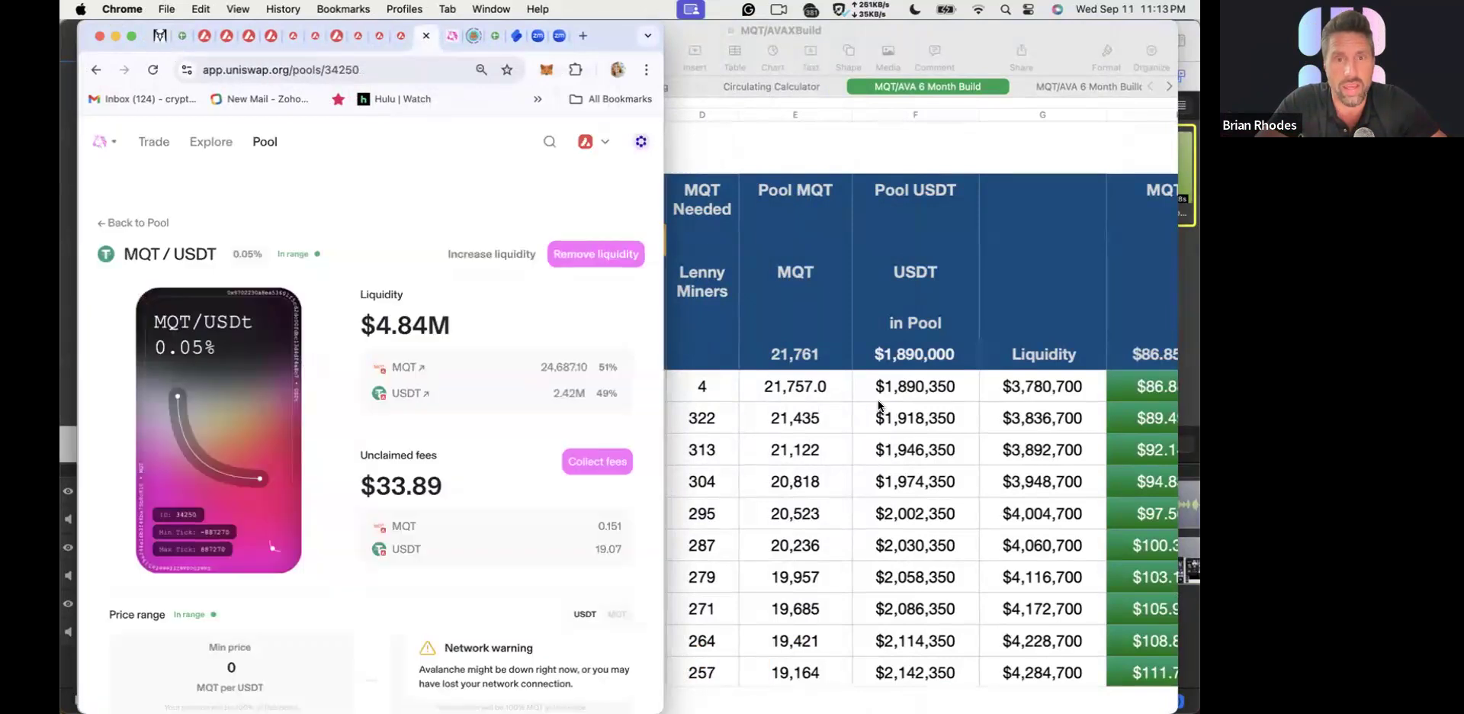
{"action": "left_click", "coordinate": [793, 361]}
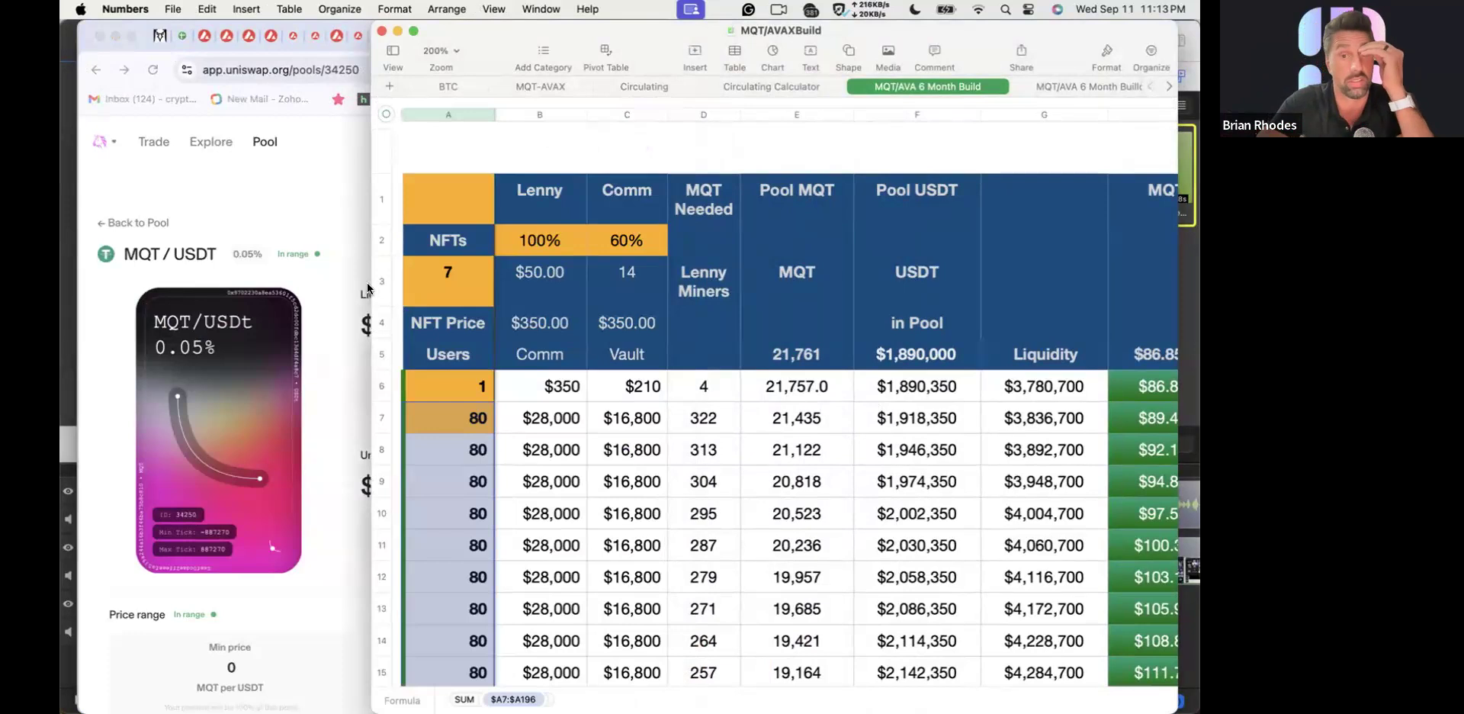
{"action": "left_click_drag", "start_coordinate": [369, 278], "coordinate": [630, 244]}
Step: Set the starting Pool MQT amount in cell E5 to 24973.60, matching the Uniswap pool
{"action": "scroll", "coordinate": [1029, 324], "scroll_direction": "right", "scroll_amount": 5}
{"action": "left_click", "coordinate": [857, 357]}
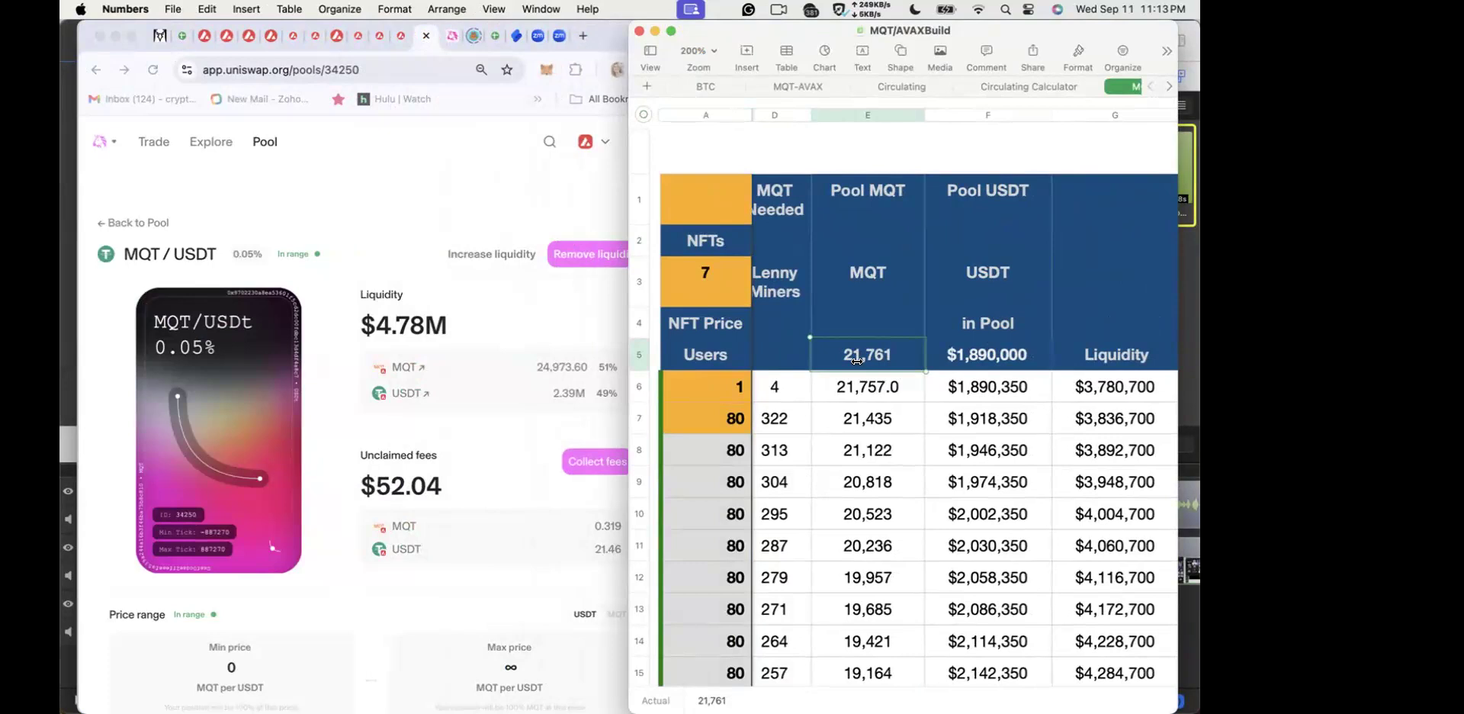
{"action": "type", "text": "249"}
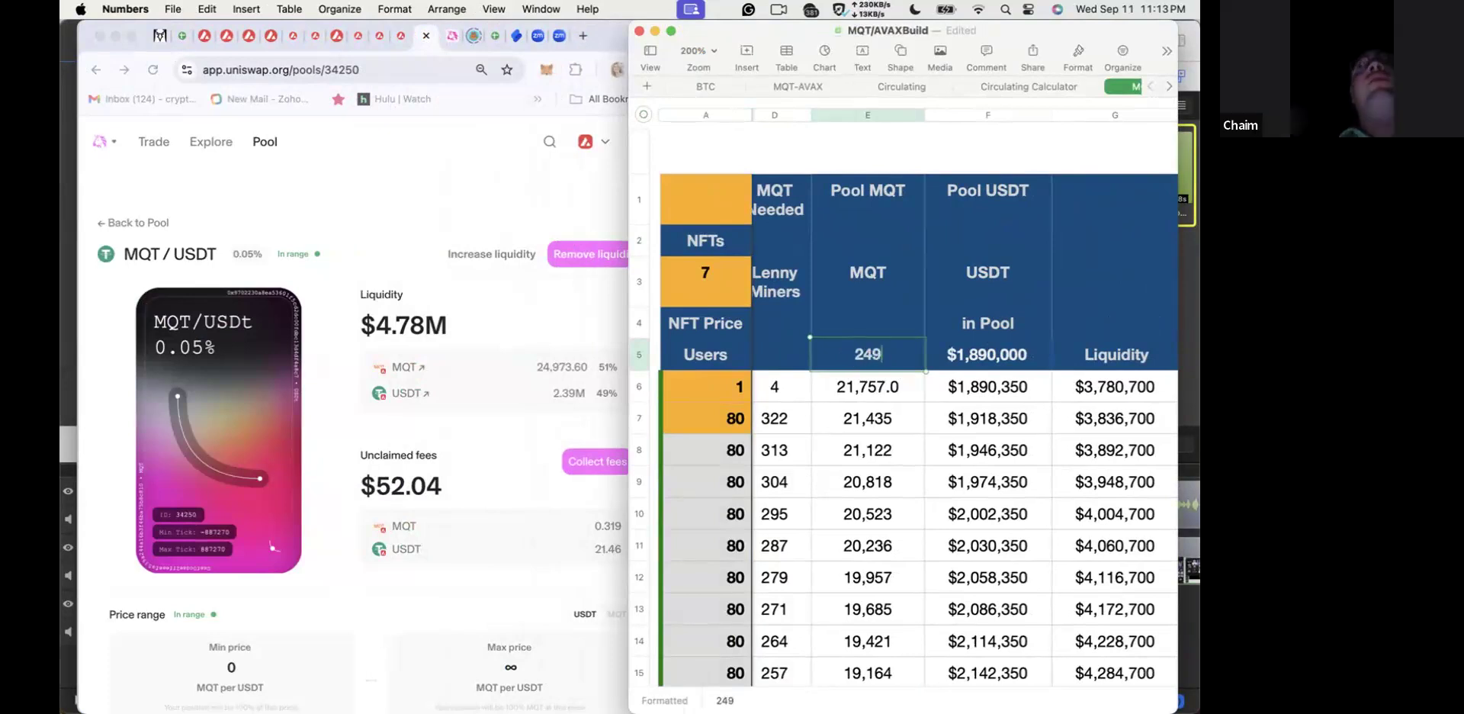
{"action": "type", "text": "73.60"}
{"action": "key", "text": "Tab"}
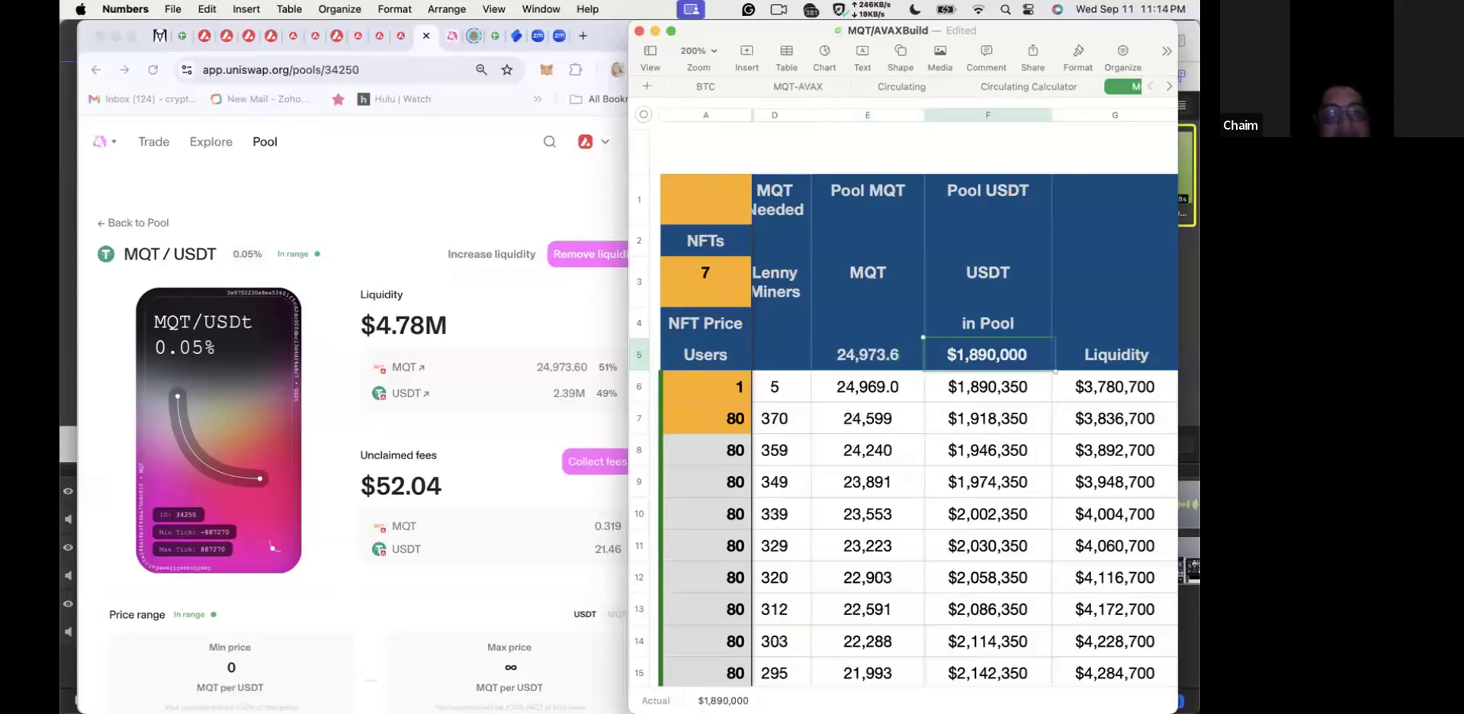
Step: Set the starting Pool USDT amount in cell F5 to 2390000
{"action": "type", "text": "2"}
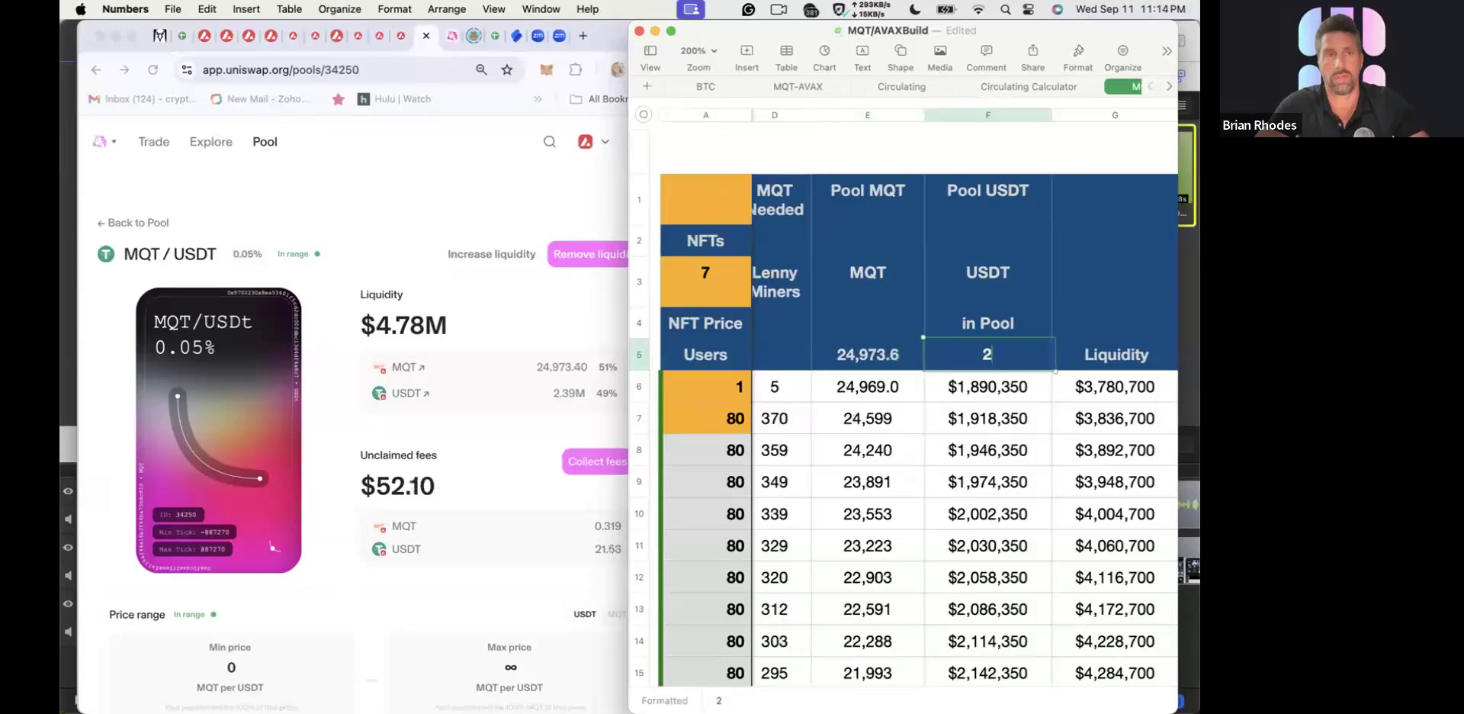
{"action": "type", "text": ",390"}
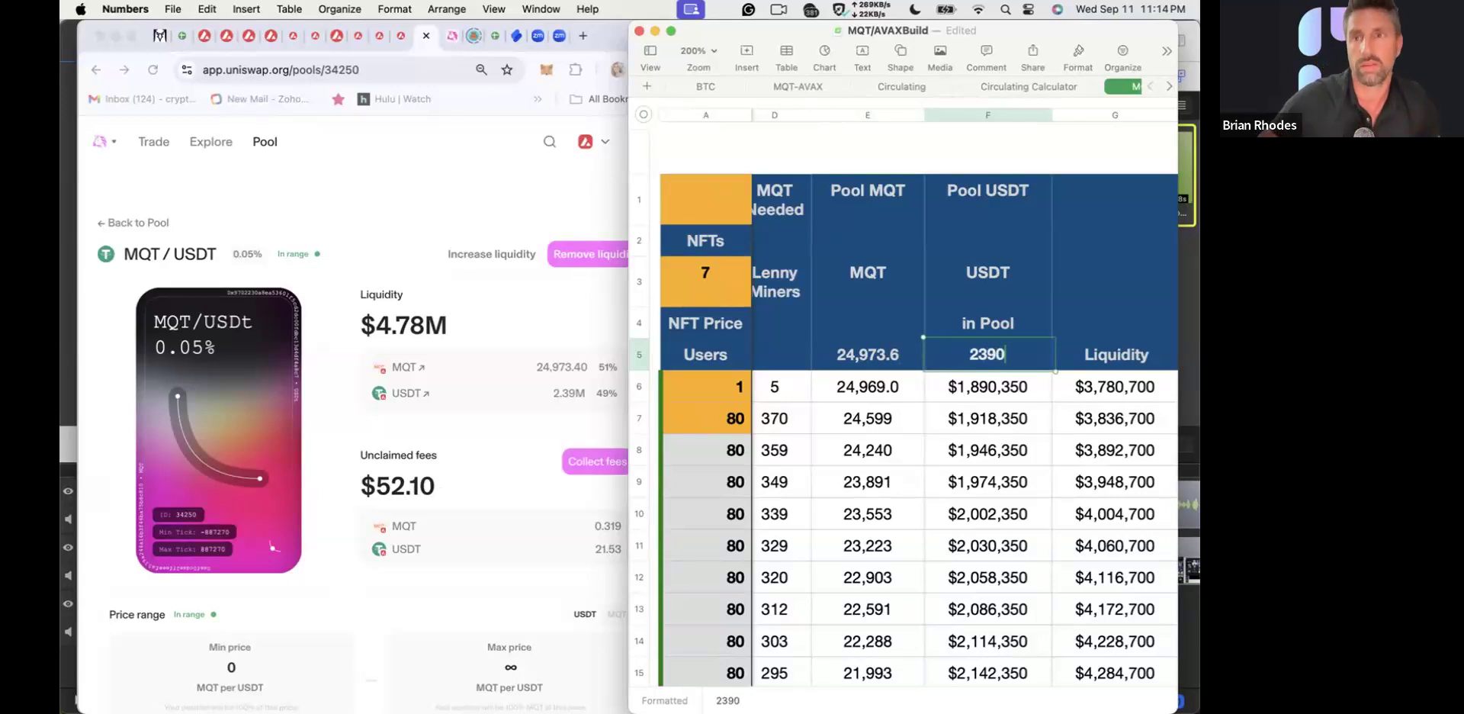
{"action": "type", "text": ",00000"}
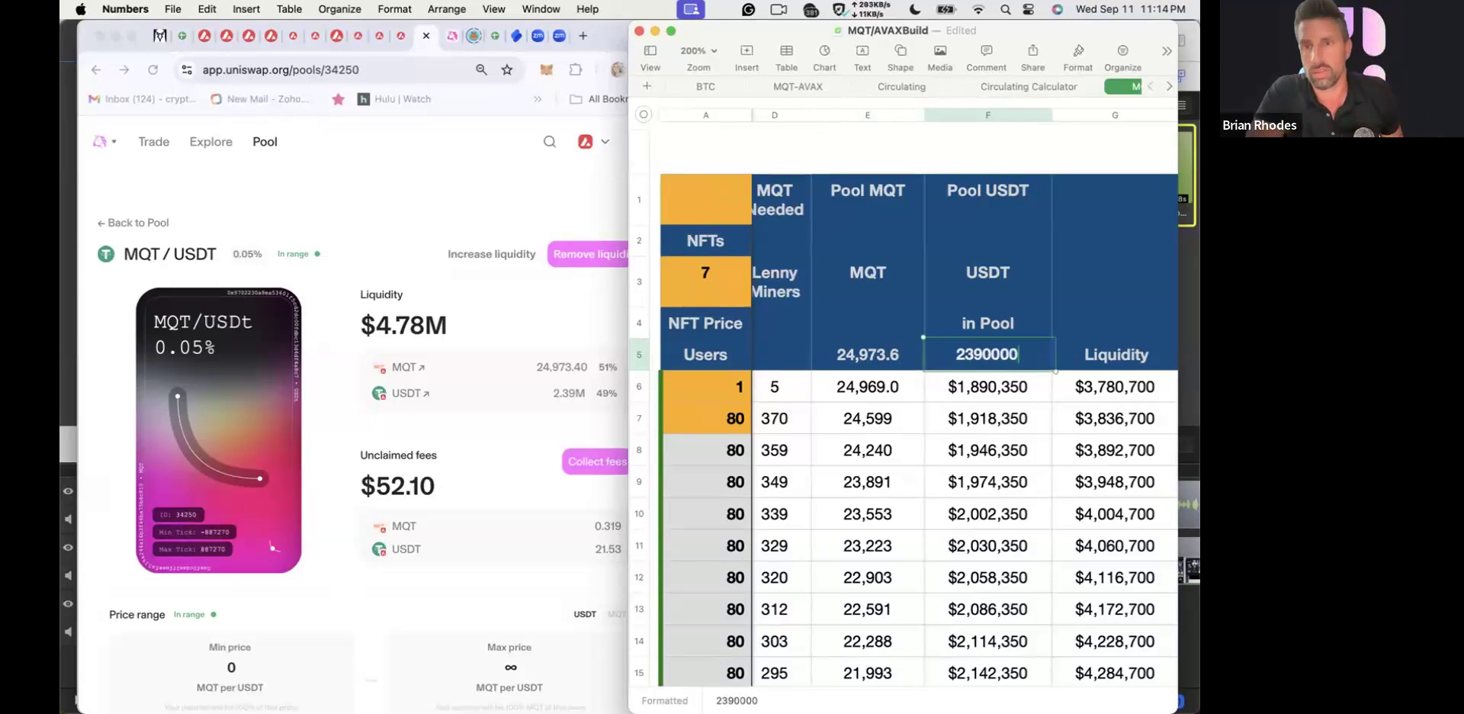
{"action": "key", "text": "Tab"}
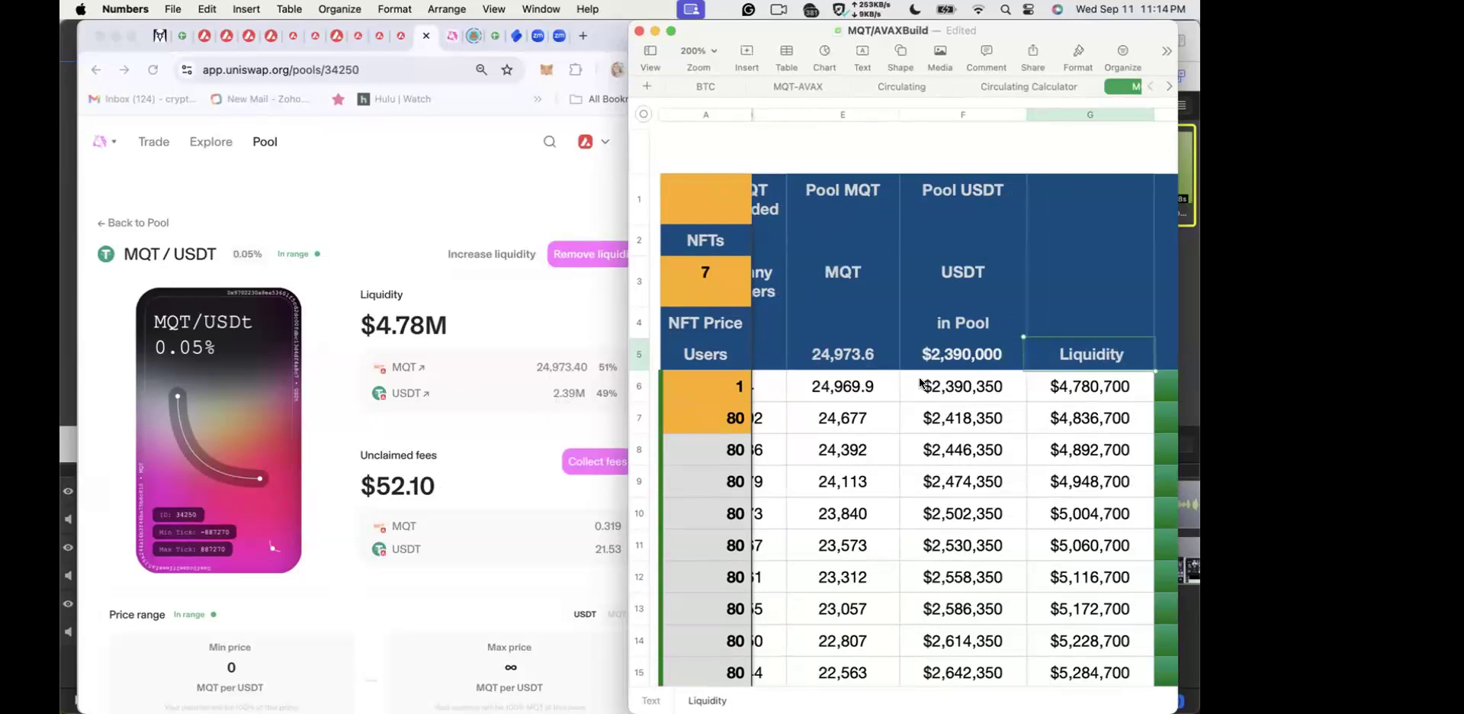
Step: Show the Uniswap pool's price range and current price in USDT per MQT
{"action": "scroll", "coordinate": [921, 378], "scroll_direction": "left", "scroll_amount": 5}
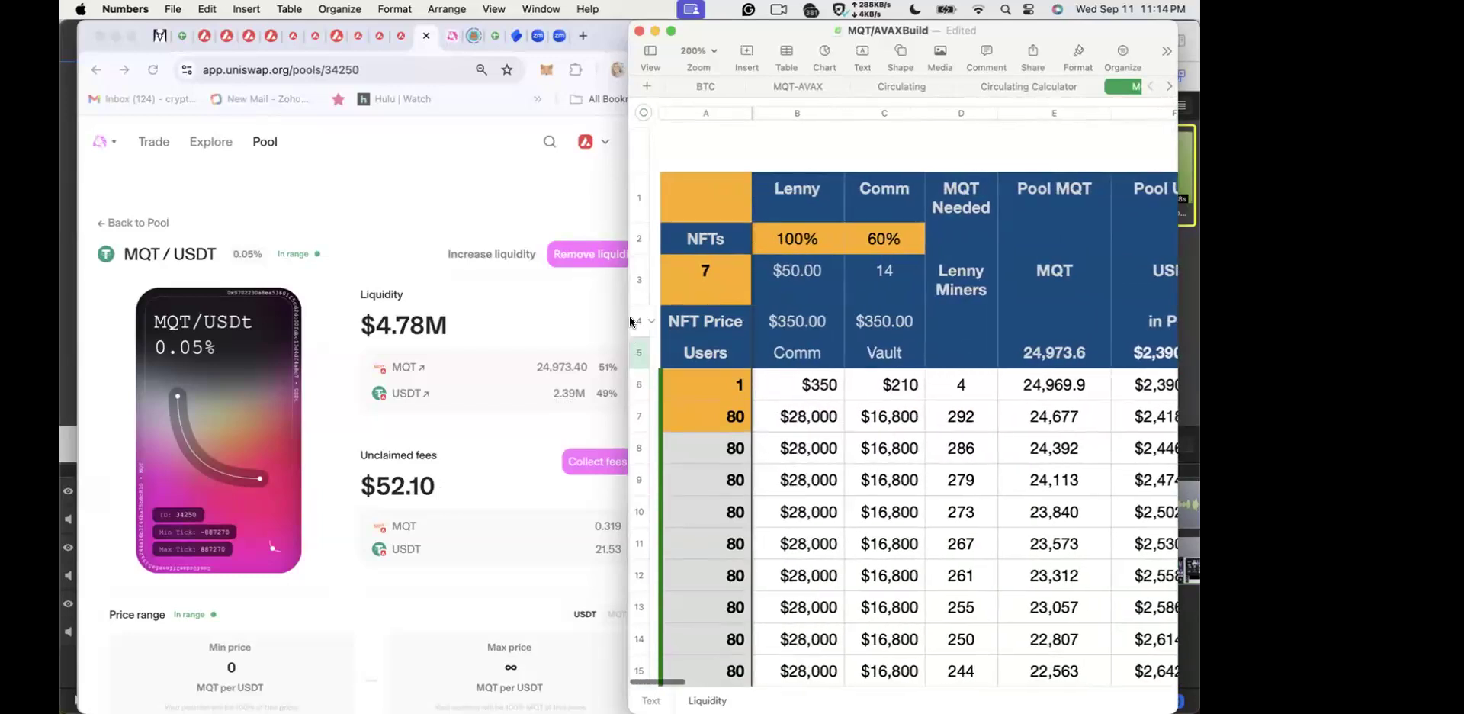
{"action": "scroll", "coordinate": [507, 512], "scroll_direction": "down", "scroll_amount": 3}
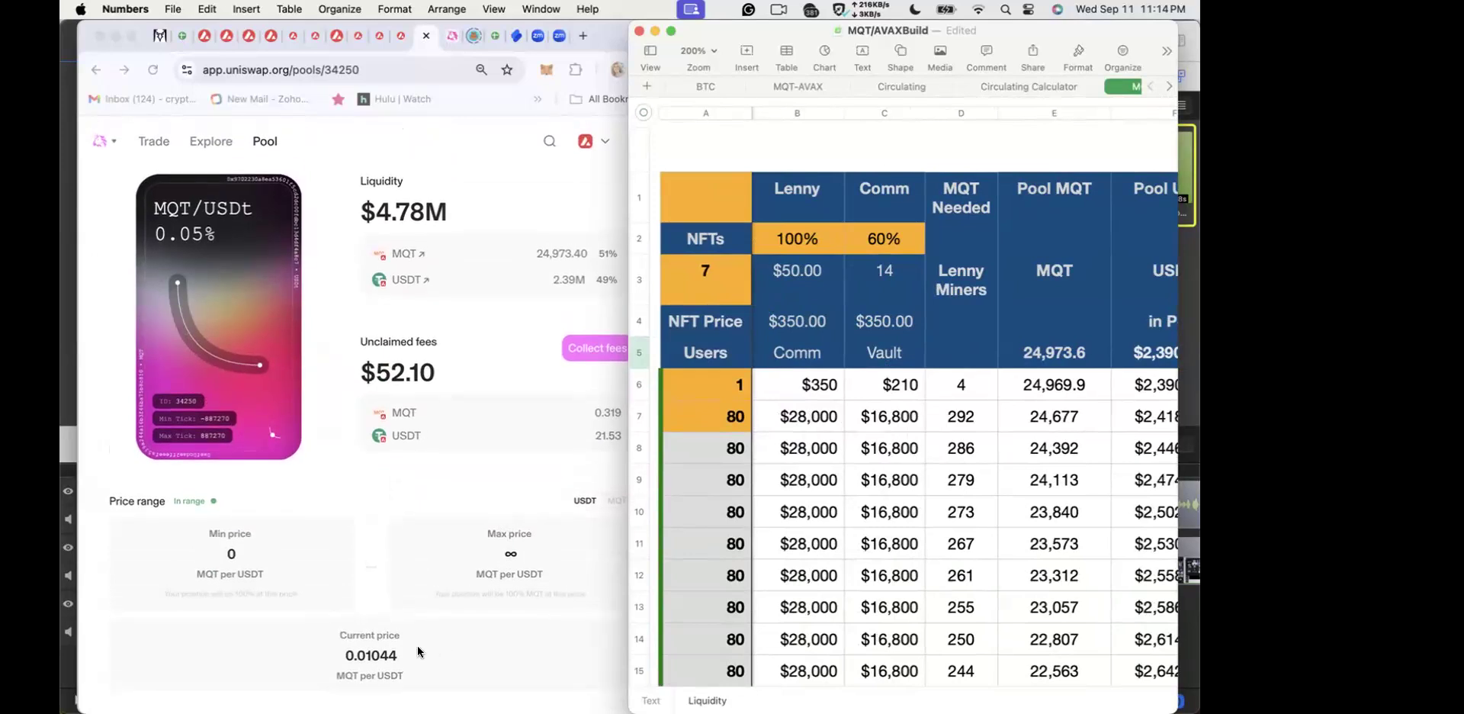
{"action": "left_click", "coordinate": [618, 503]}
{"action": "left_click", "coordinate": [618, 503]}
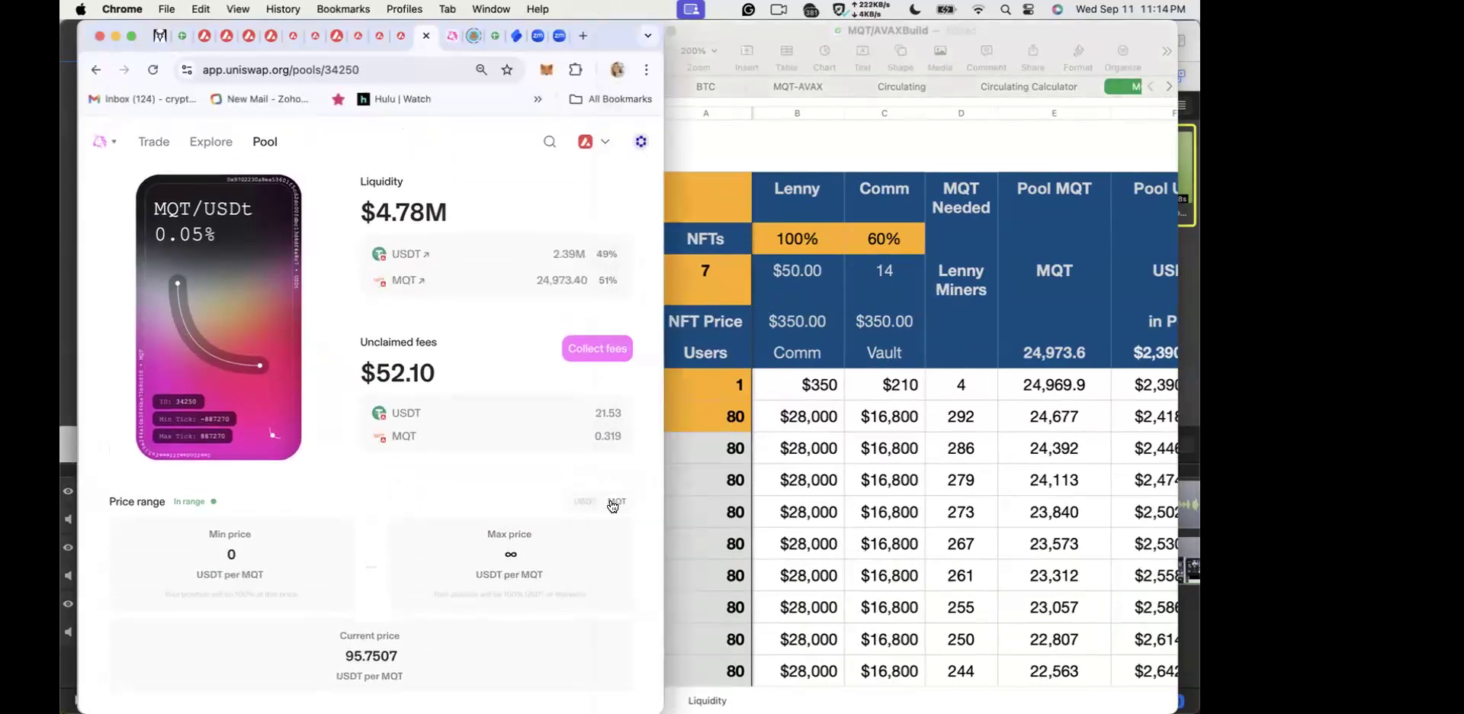
Step: Widen the spreadsheet window and compare the starting MQT MV in row 5 with the current Uniswap pool price
{"action": "left_click", "coordinate": [850, 148]}
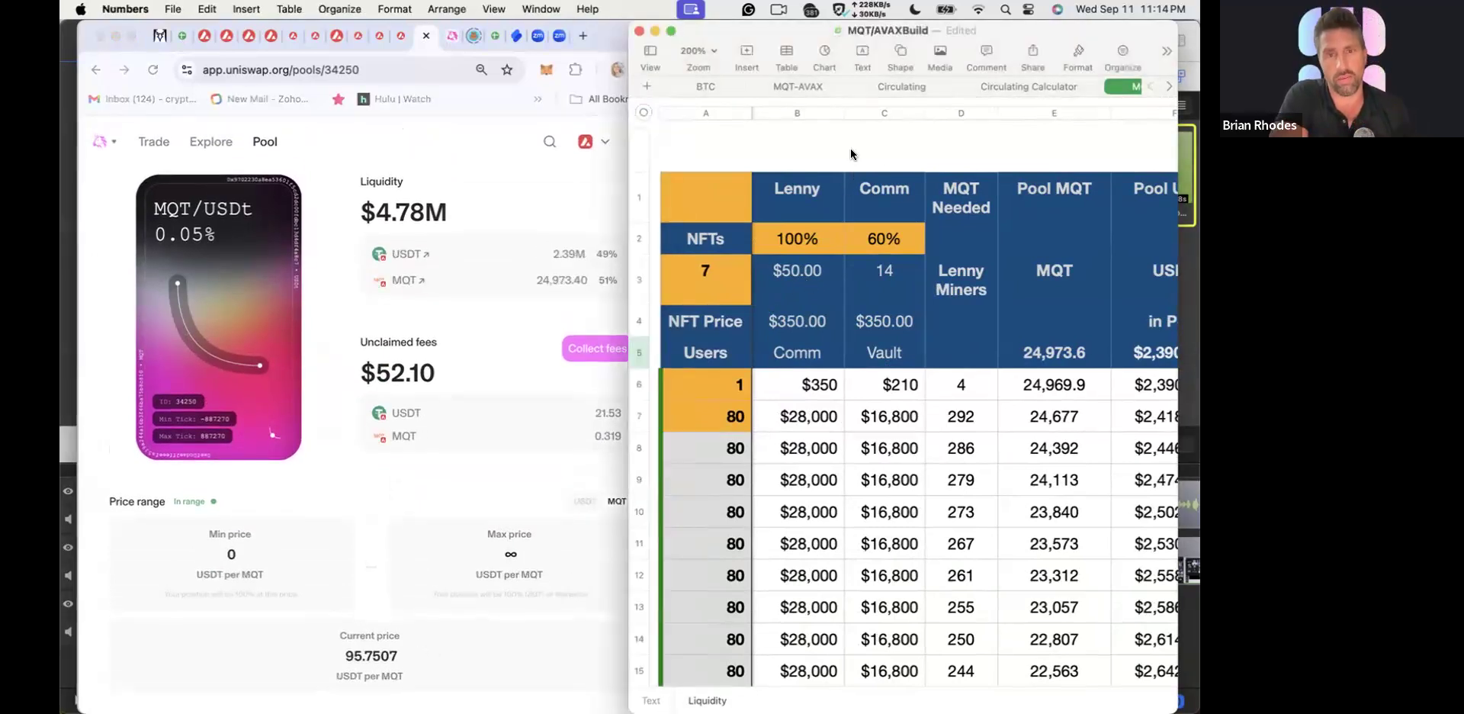
{"action": "left_click_drag", "start_coordinate": [627, 169], "coordinate": [84, 166]}
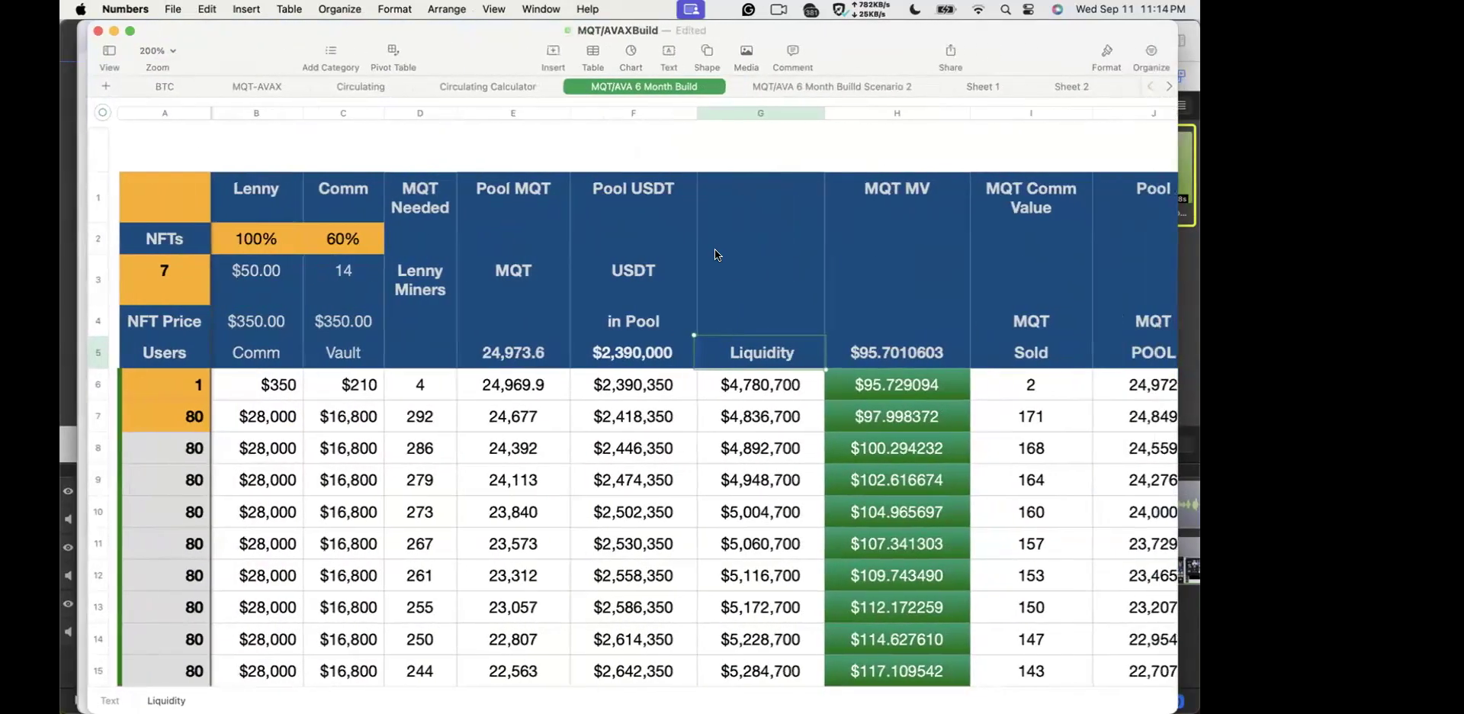
{"action": "scroll", "coordinate": [732, 358], "scroll_direction": "left", "scroll_amount": 2}
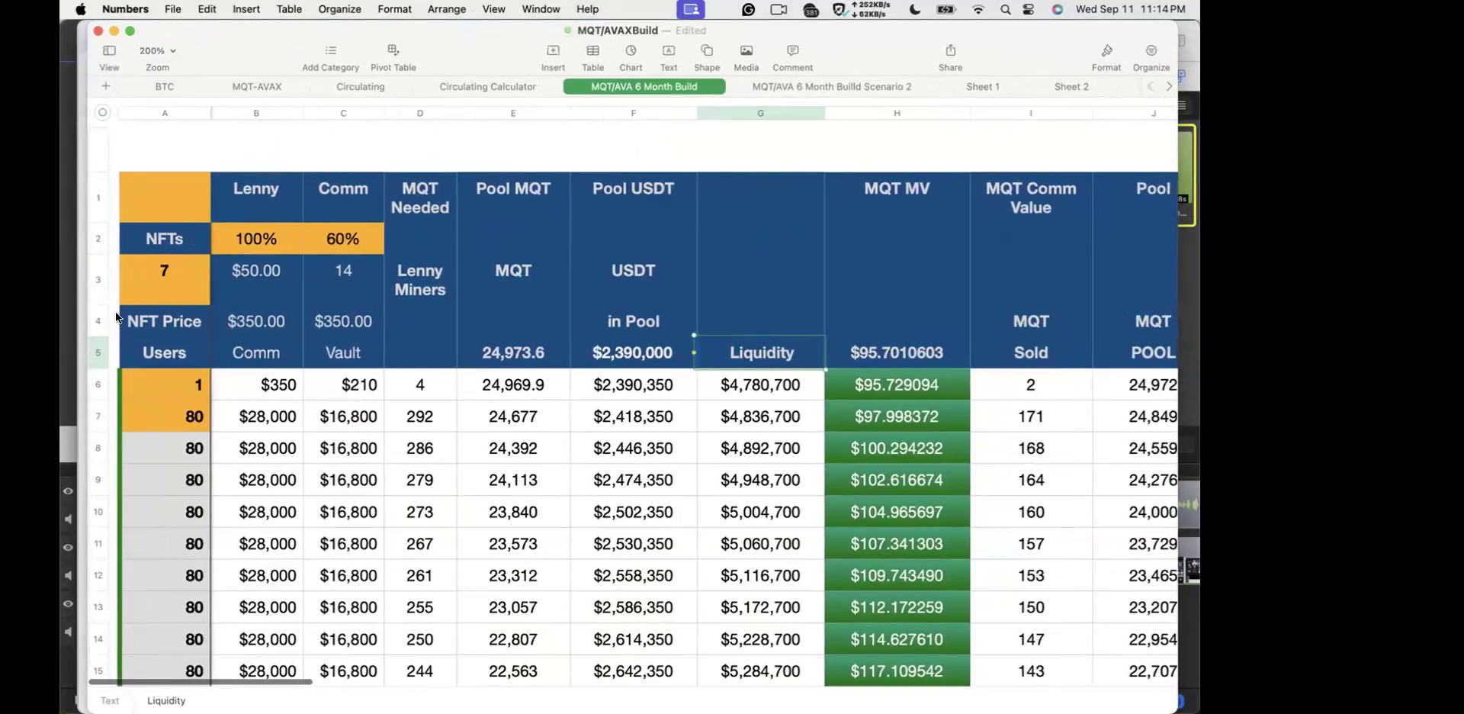
{"action": "left_click_drag", "start_coordinate": [79, 309], "coordinate": [226, 305]}
{"action": "left_click_drag", "start_coordinate": [758, 252], "coordinate": [655, 267]}
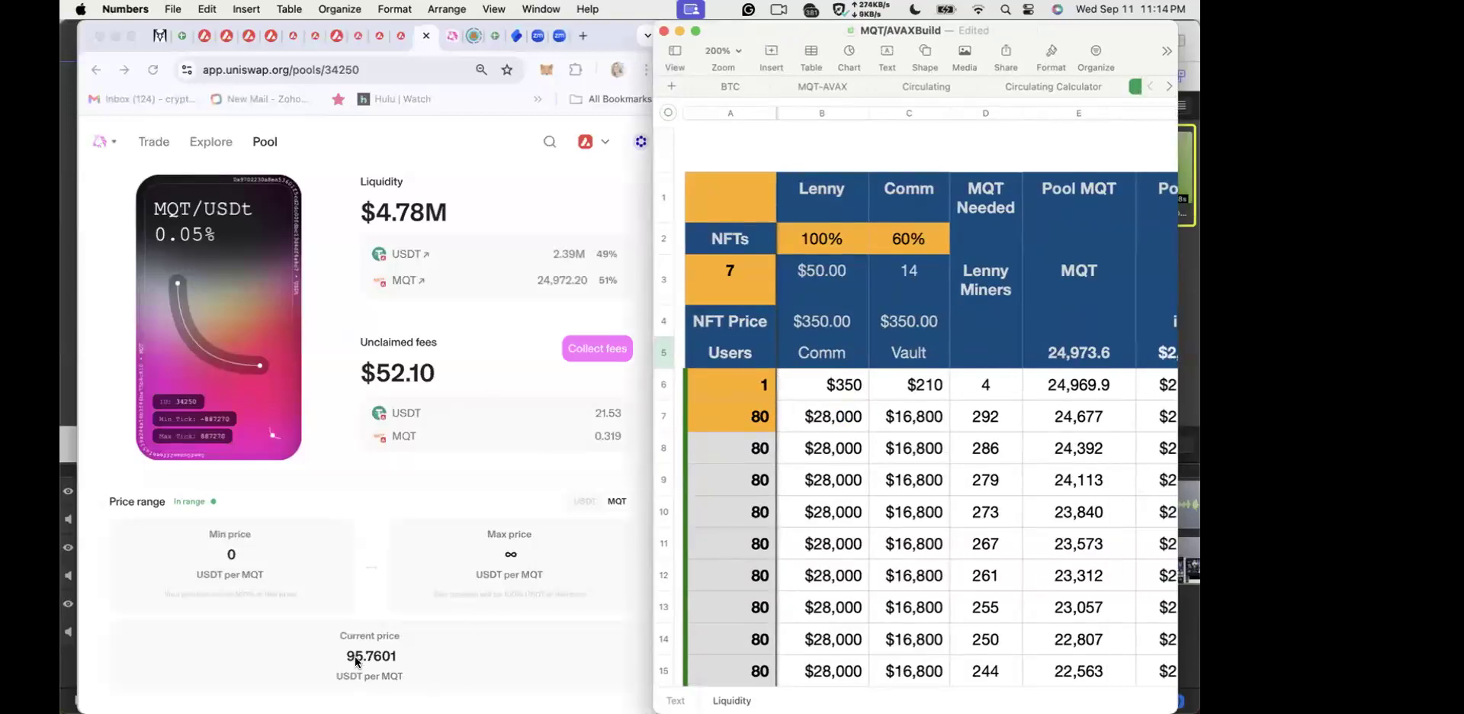
{"action": "left_click_drag", "start_coordinate": [654, 462], "coordinate": [72, 457]}
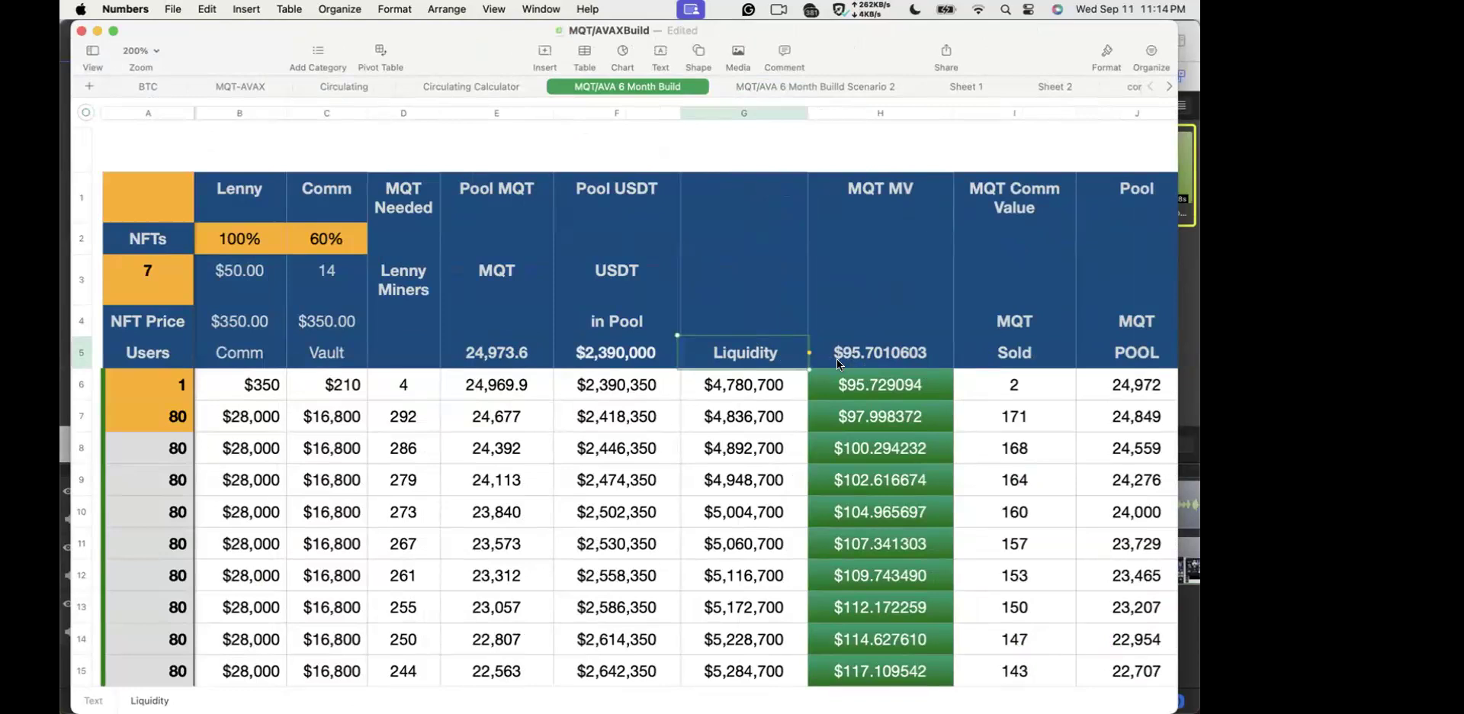
Step: Set the NFTs count in cell A3 to 14
{"action": "left_click", "coordinate": [145, 275]}
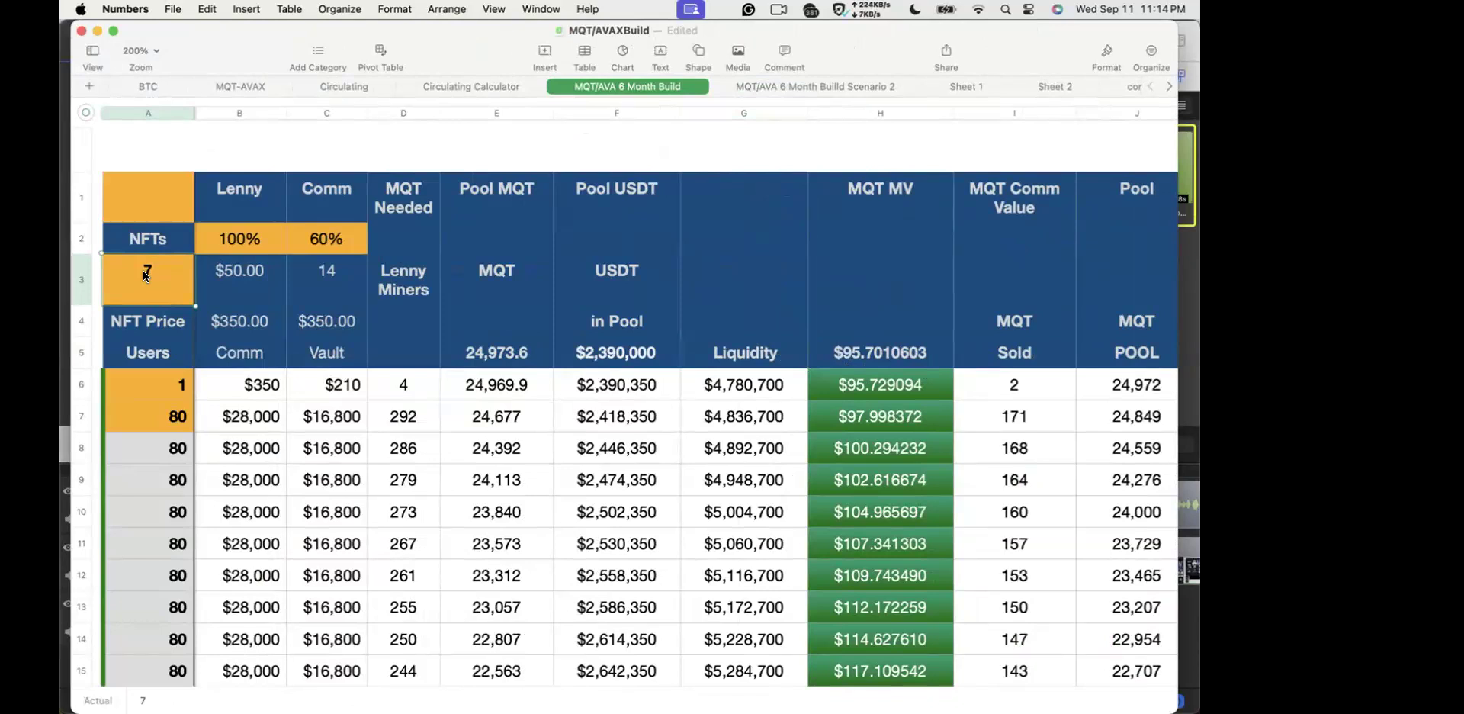
{"action": "type", "text": "14"}
{"action": "key", "text": "Tab"}
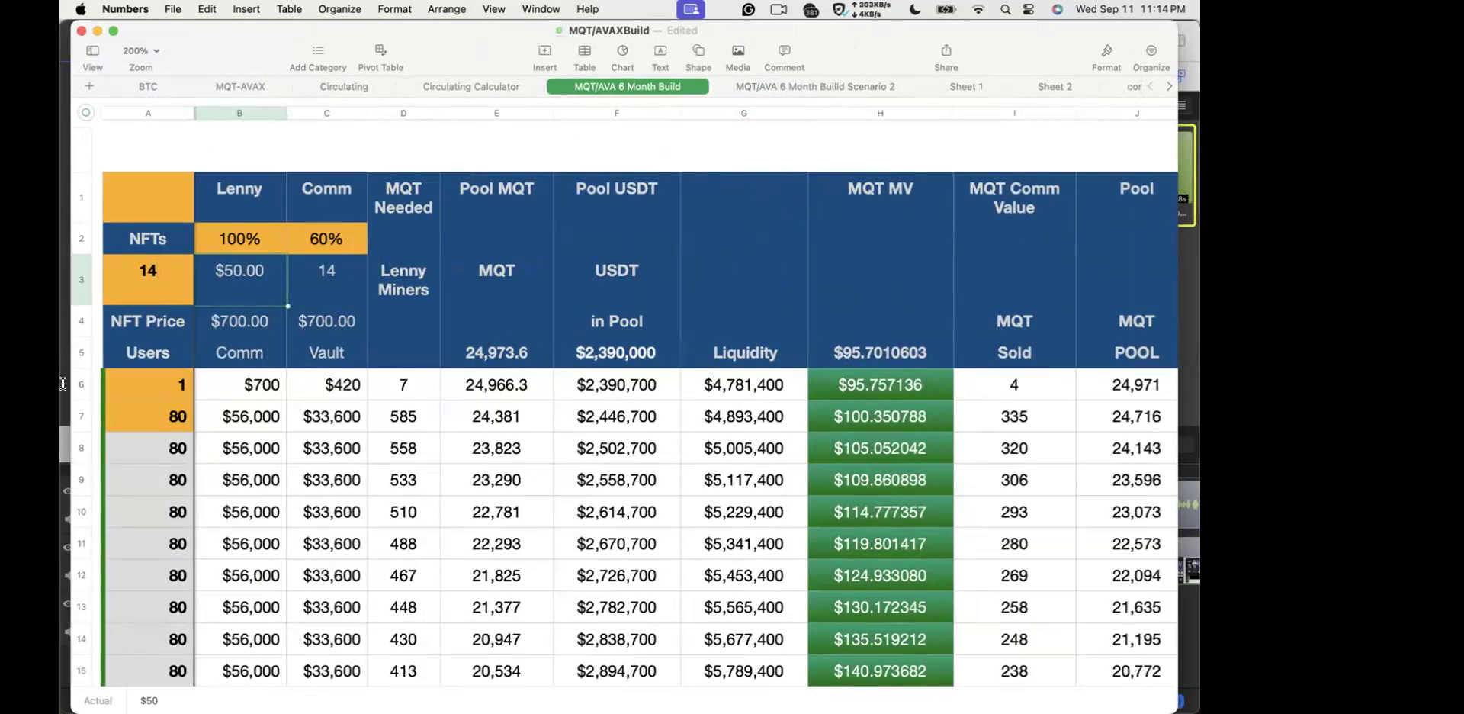
Step: Set the Users value in cell A7 to 15
{"action": "left_click", "coordinate": [171, 424]}
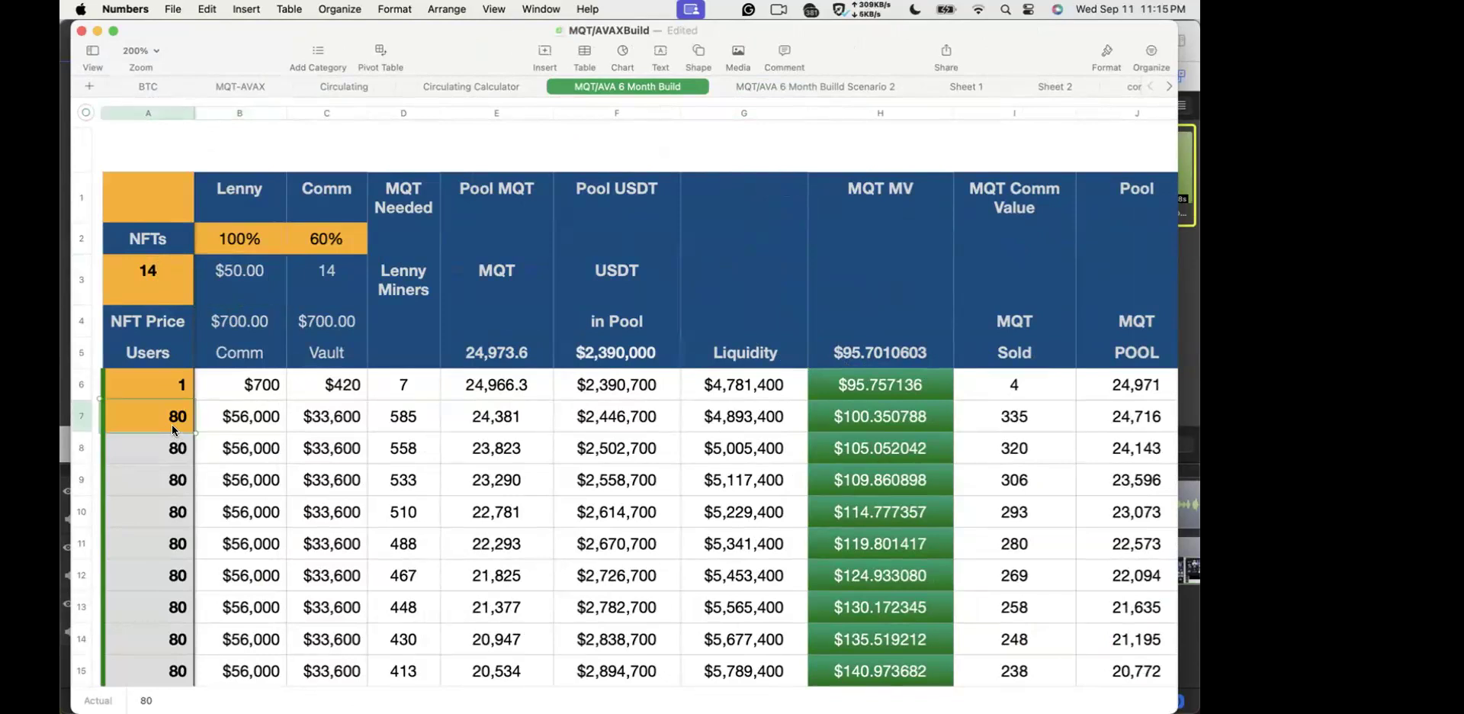
{"action": "type", "text": "15"}
{"action": "key", "text": "Return"}
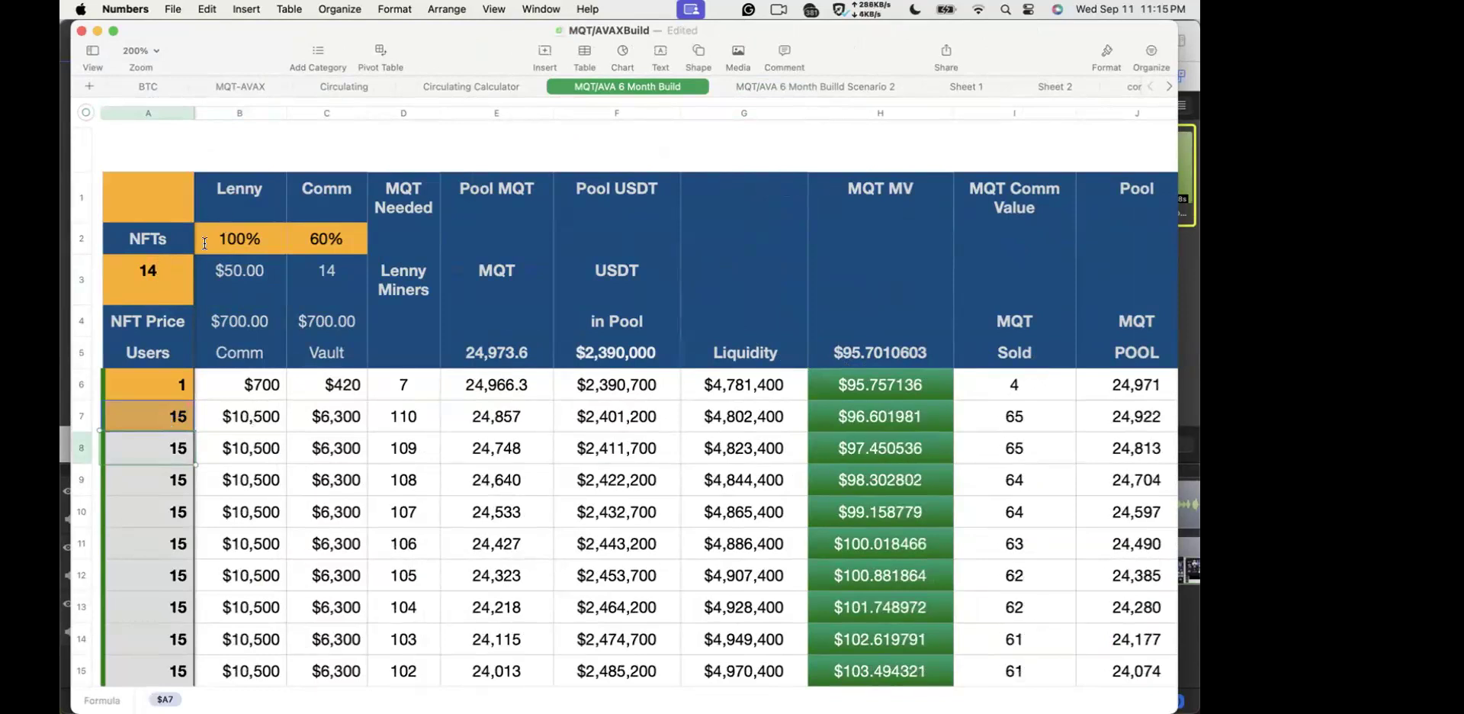
Step: Examine the row 7 Users value and the formulas for Comm, Vault, MQT Needed, Pool MQT and MQT MV
{"action": "left_click", "coordinate": [156, 410]}
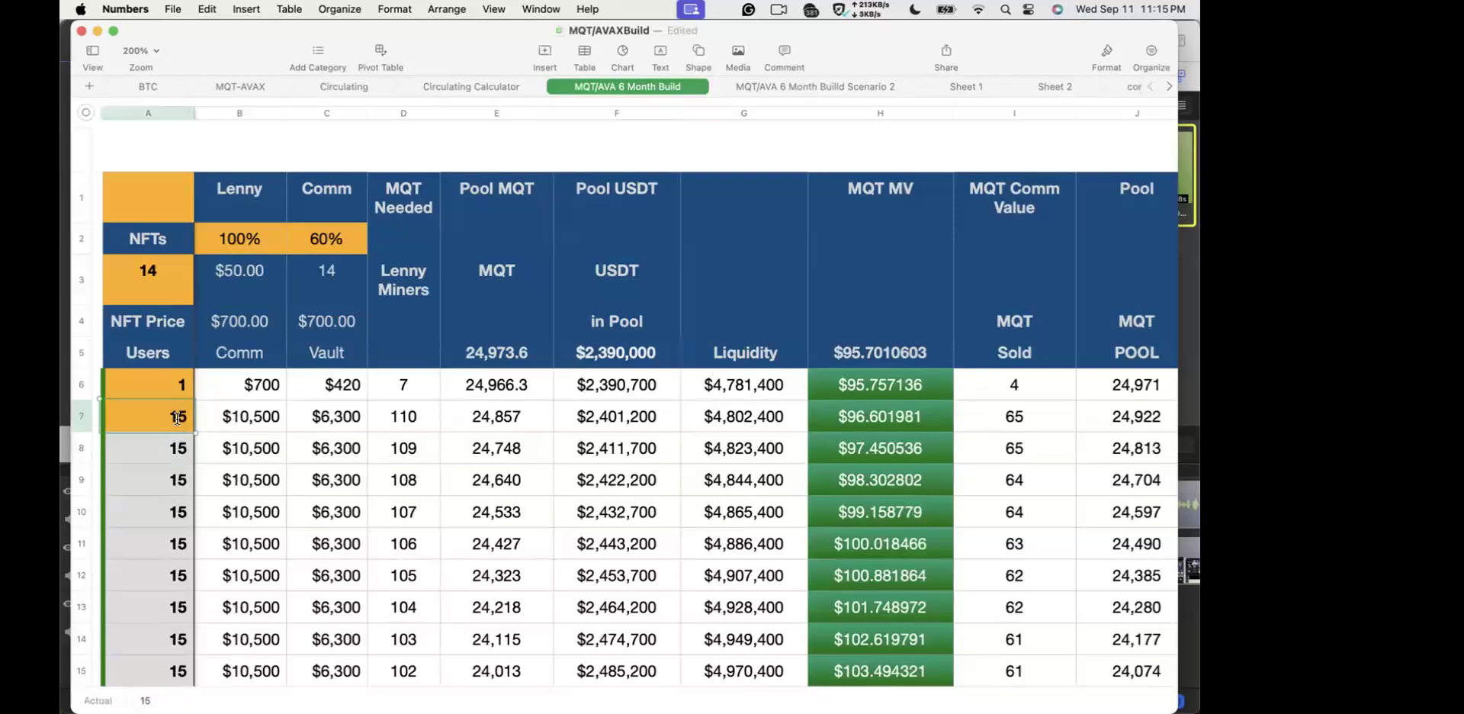
{"action": "left_click", "coordinate": [250, 423]}
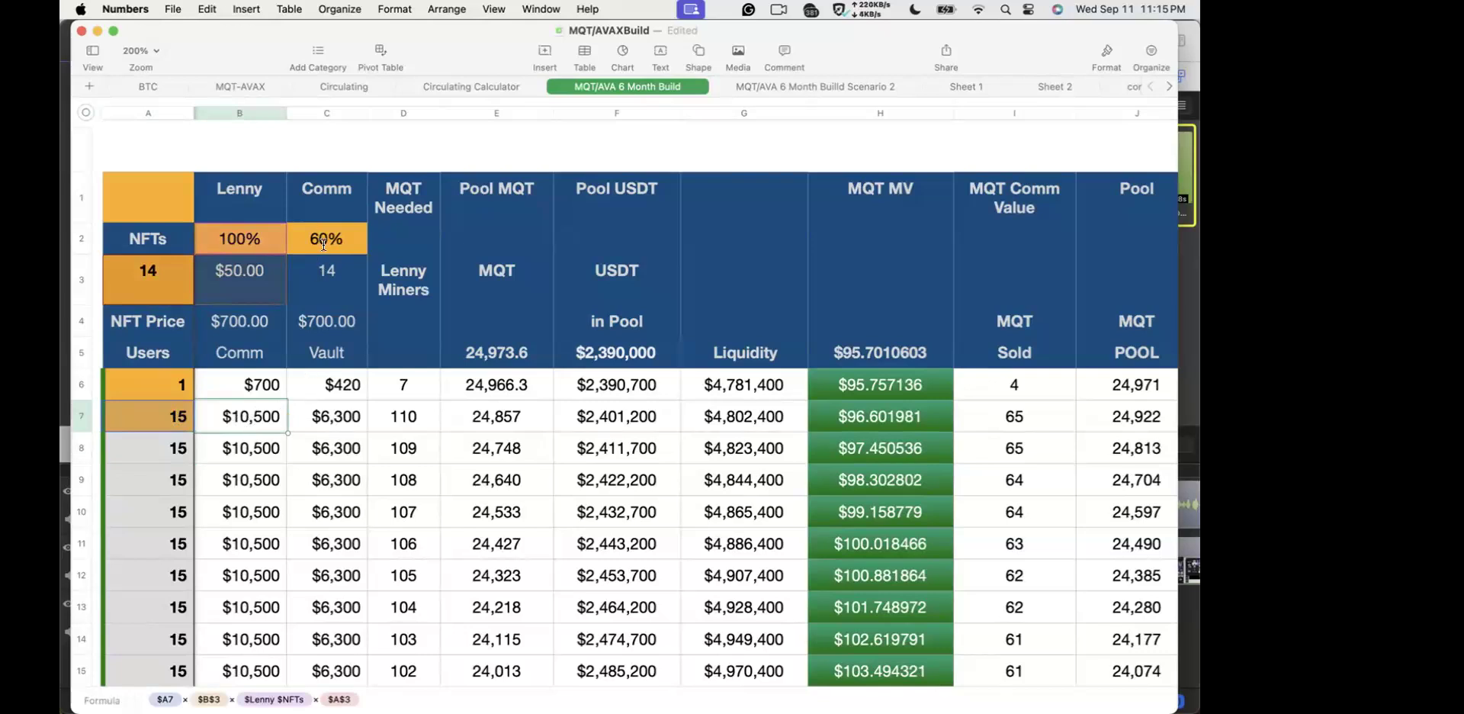
{"action": "left_click", "coordinate": [338, 421]}
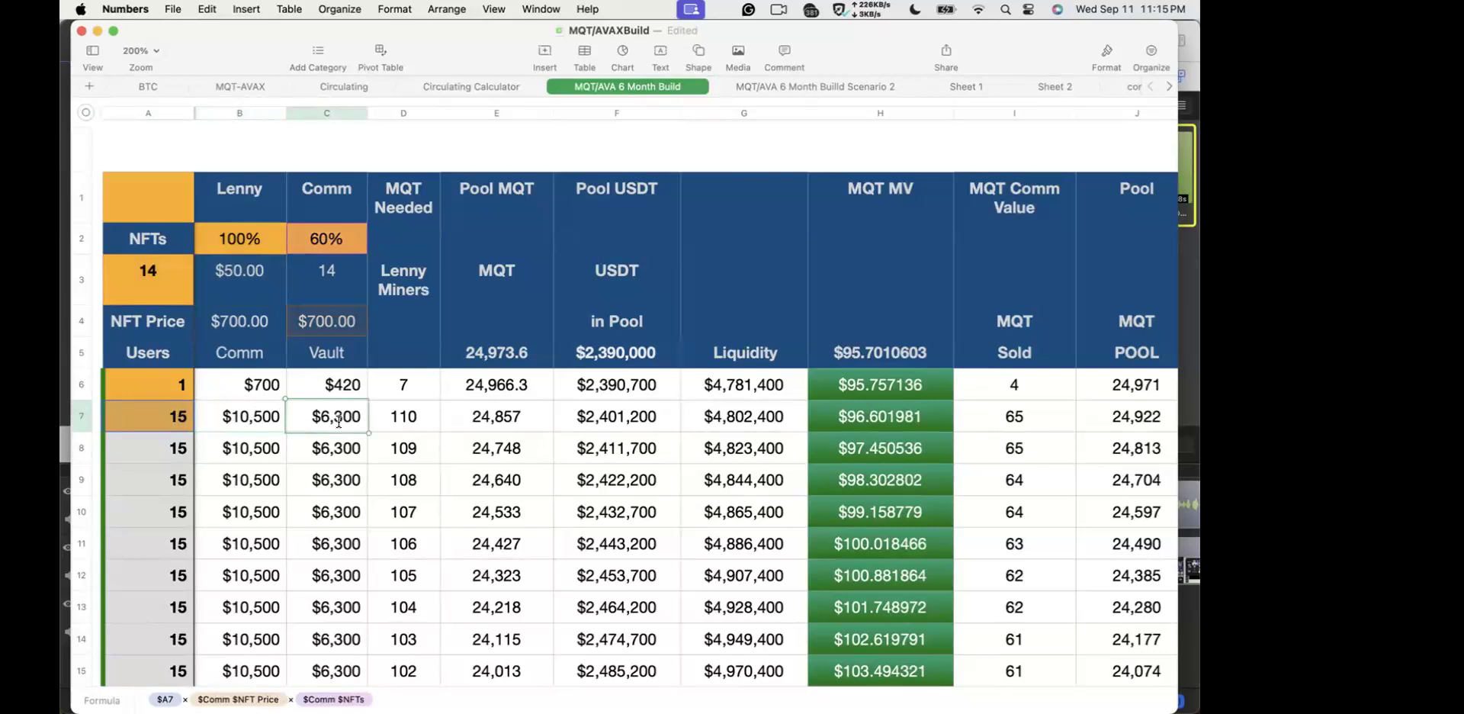
{"action": "left_click", "coordinate": [409, 420]}
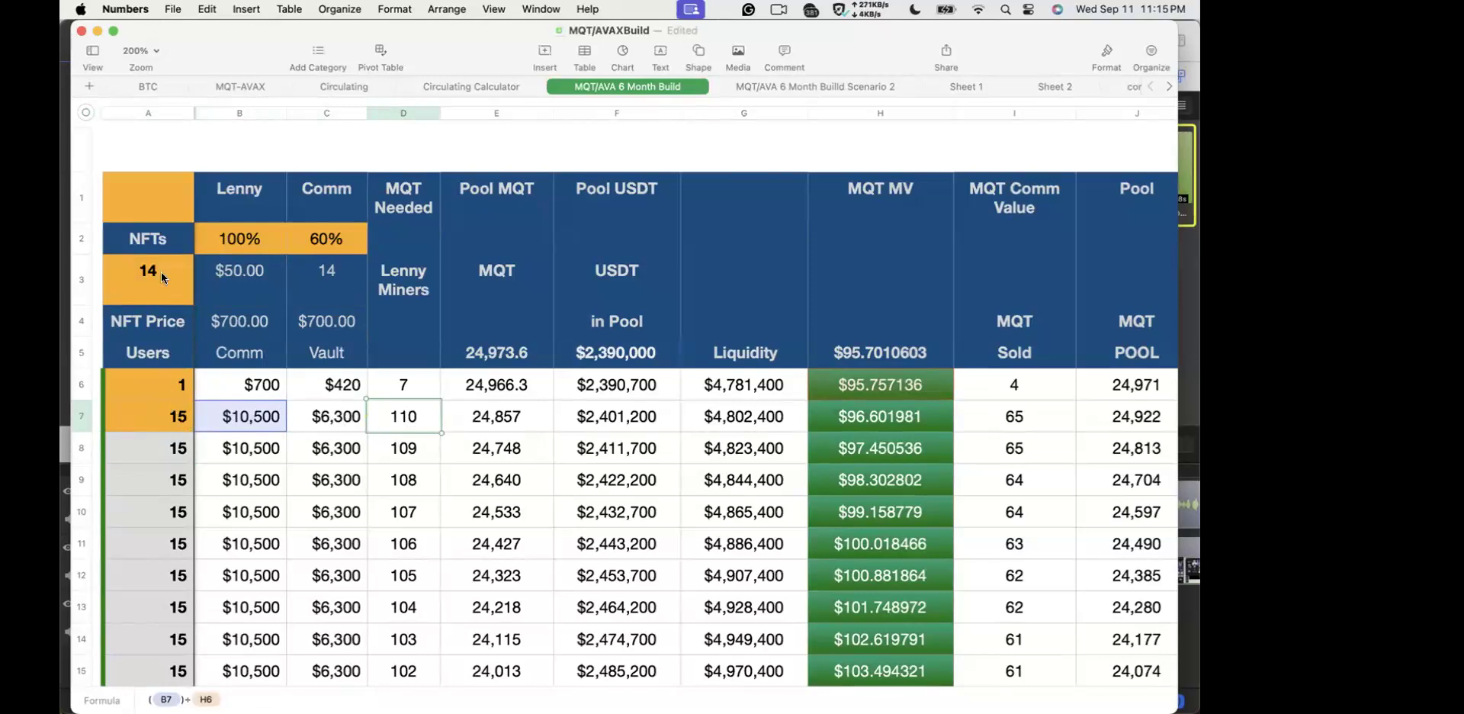
{"action": "left_click", "coordinate": [505, 421]}
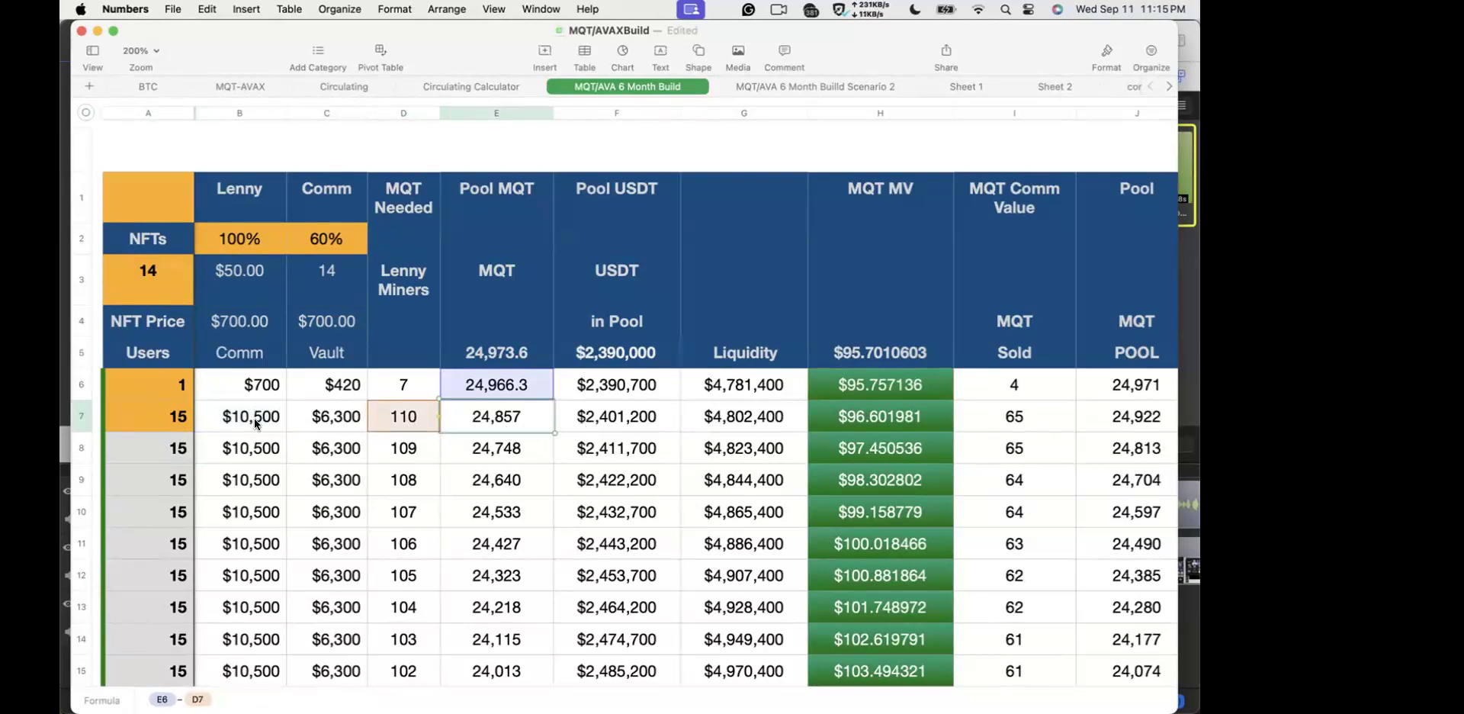
{"action": "left_click", "coordinate": [857, 422]}
{"action": "double_click", "coordinate": [857, 421]}
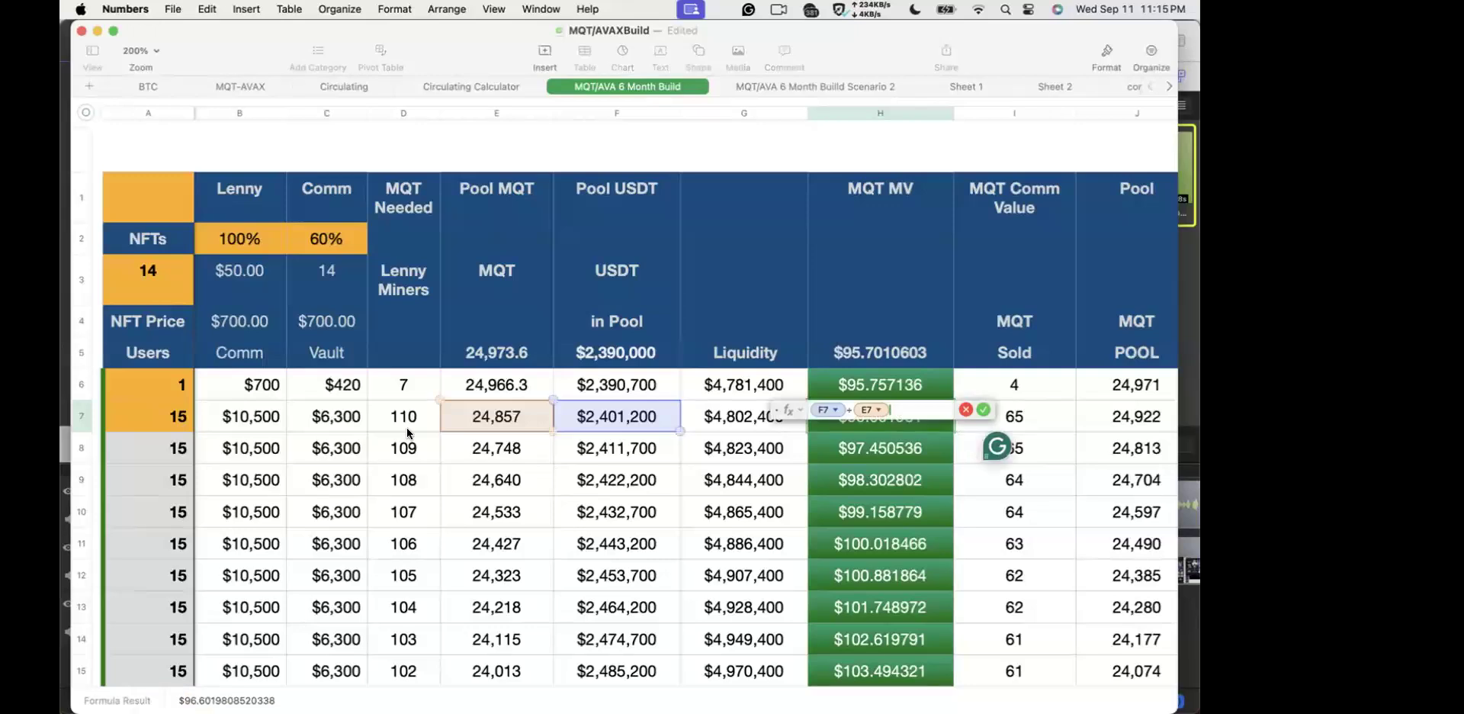
{"action": "left_click", "coordinate": [983, 410]}
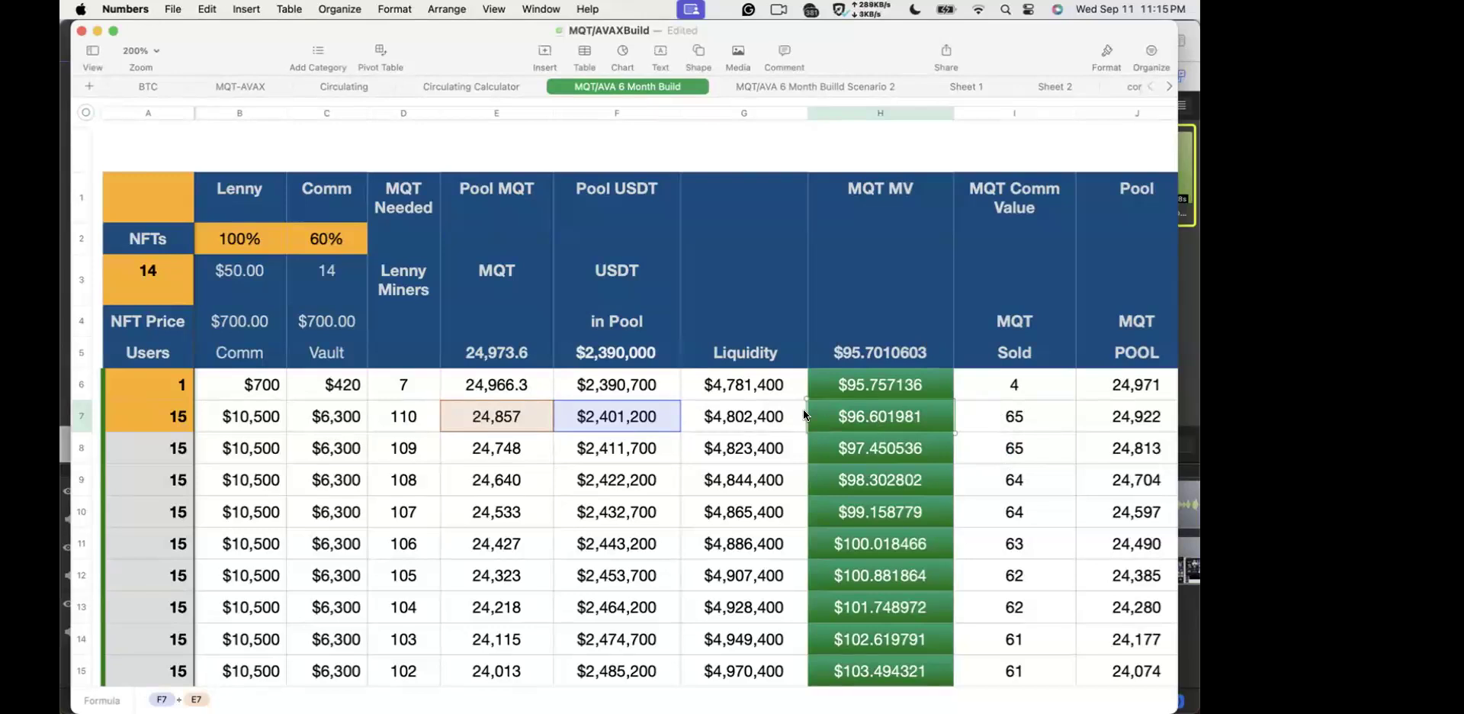
Step: Examine the MQT Sold formula in row 7 and compare the column H MQT MV formulas in rows 6 and 7
{"action": "scroll", "coordinate": [848, 421], "scroll_direction": "right", "scroll_amount": 5}
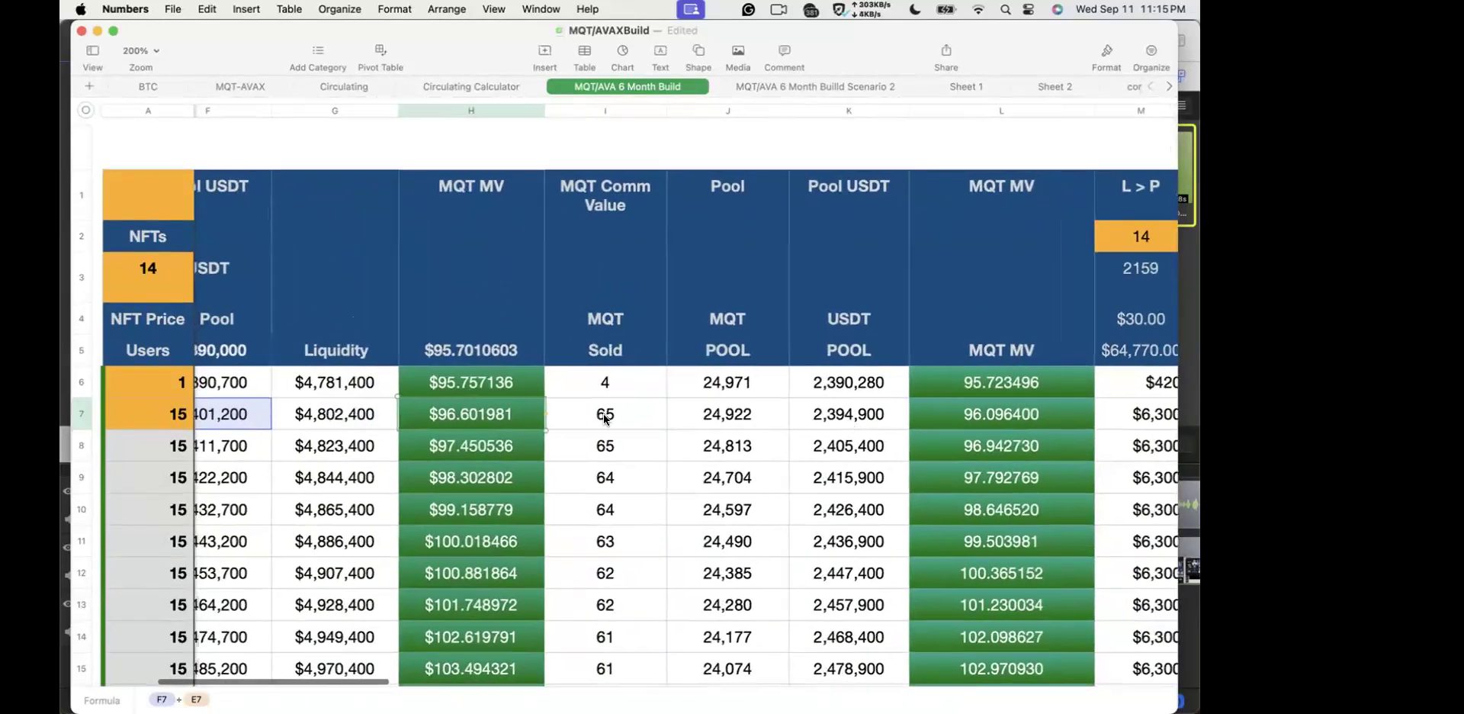
{"action": "left_click", "coordinate": [605, 420]}
{"action": "scroll", "coordinate": [607, 423], "scroll_direction": "left", "scroll_amount": 3}
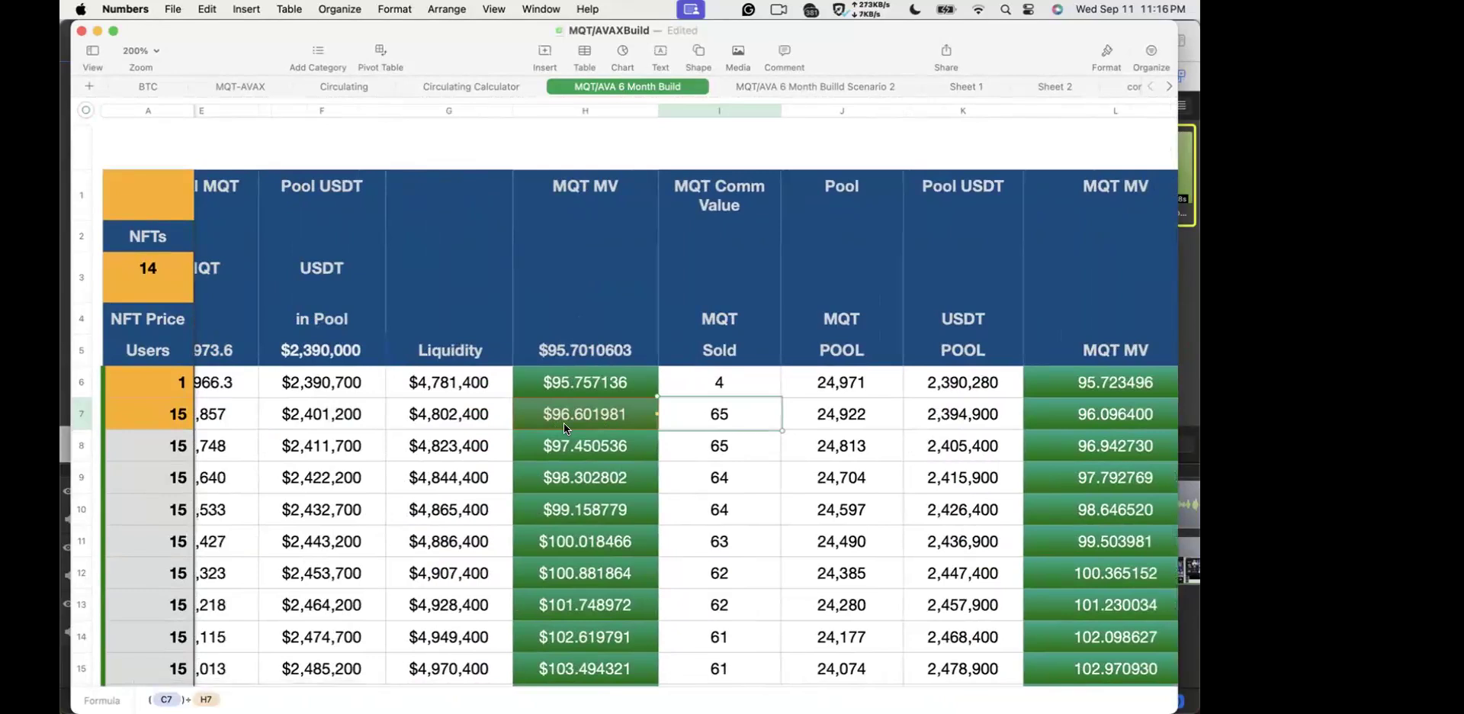
{"action": "left_click", "coordinate": [551, 386]}
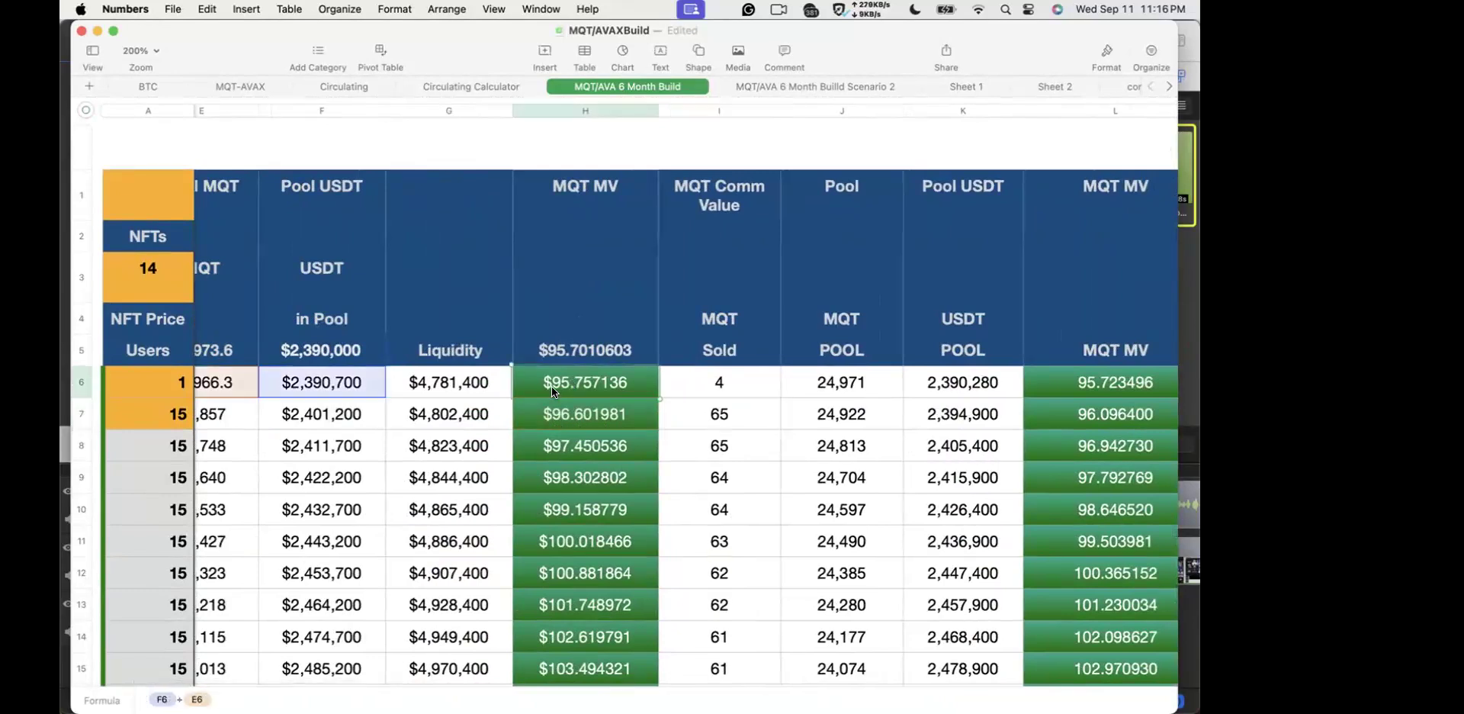
{"action": "left_click", "coordinate": [547, 415]}
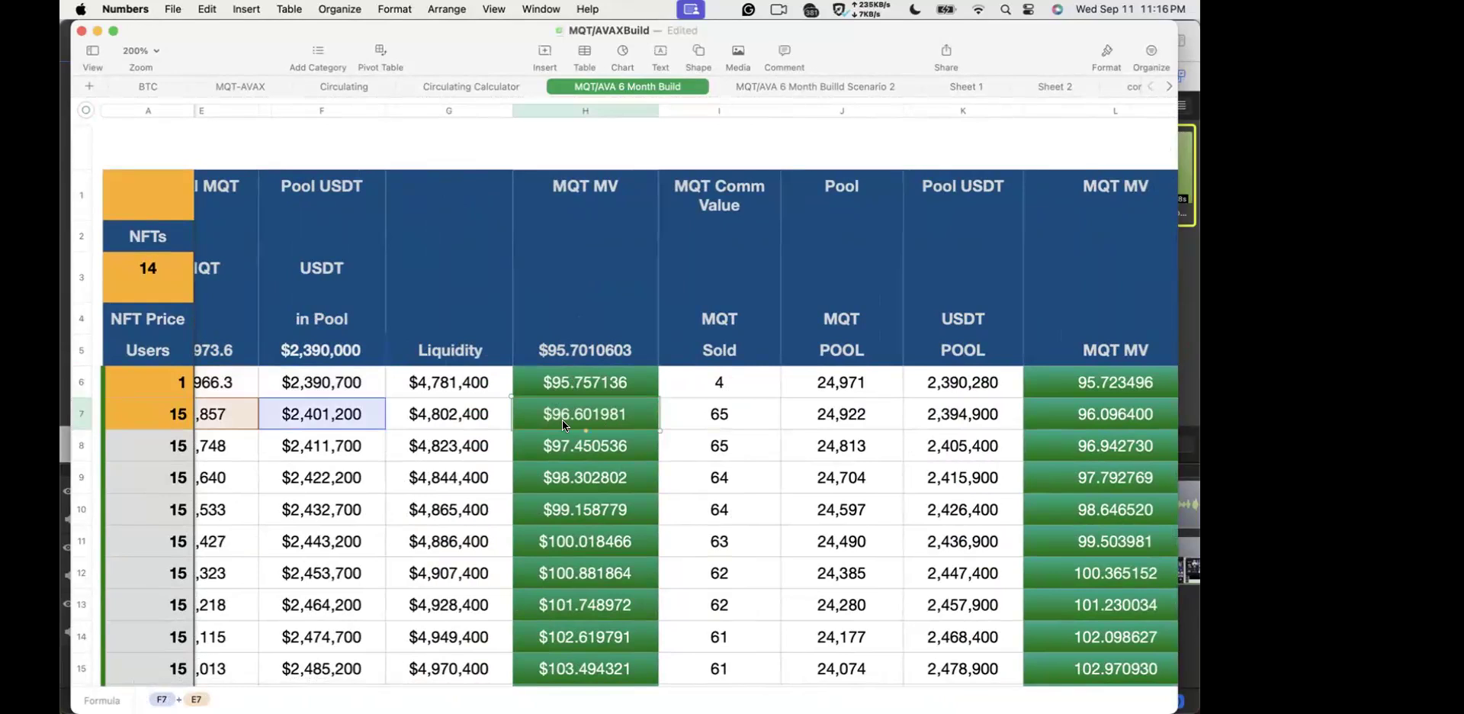
Step: Examine the row 7 formulas for MQT Sold, the column L MQT MV and the Evolve Liquidity MQT MV in column Y
{"action": "left_click", "coordinate": [723, 420]}
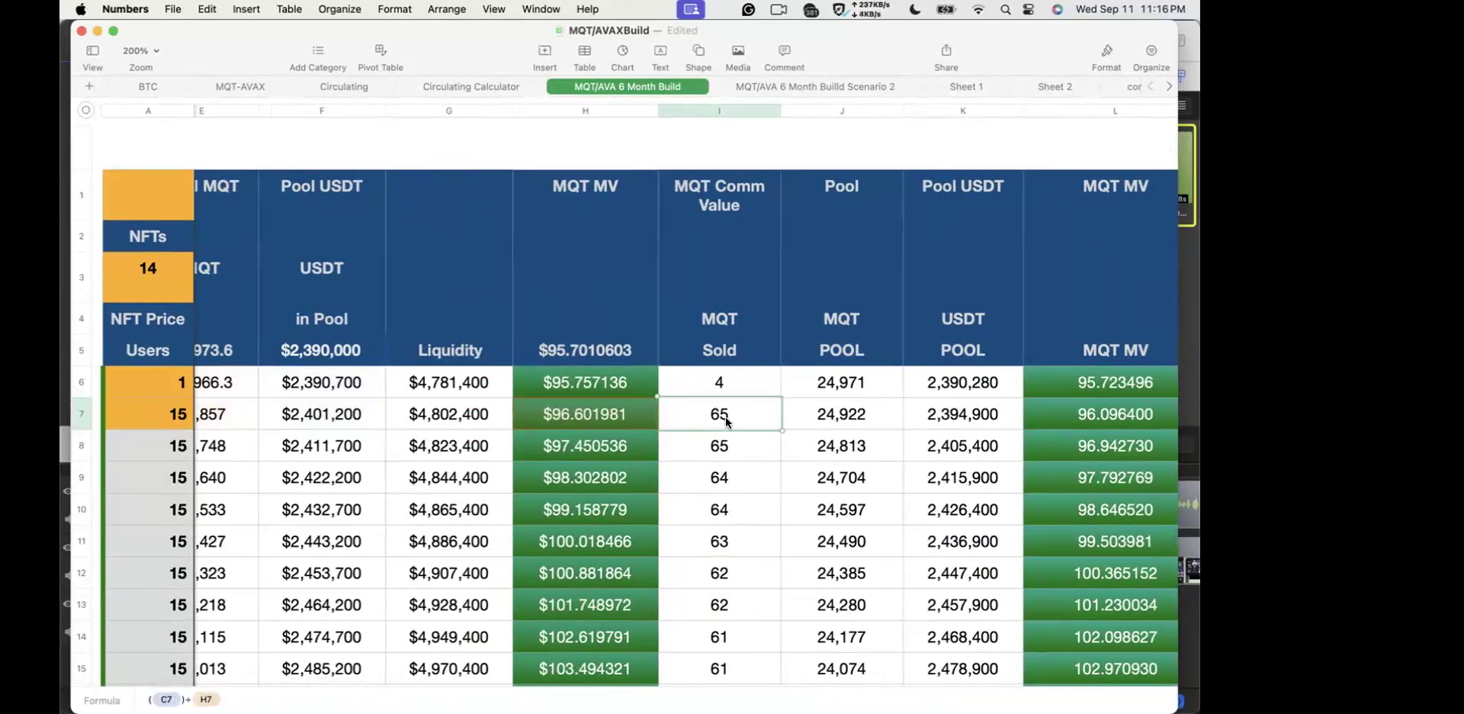
{"action": "left_click", "coordinate": [1114, 424]}
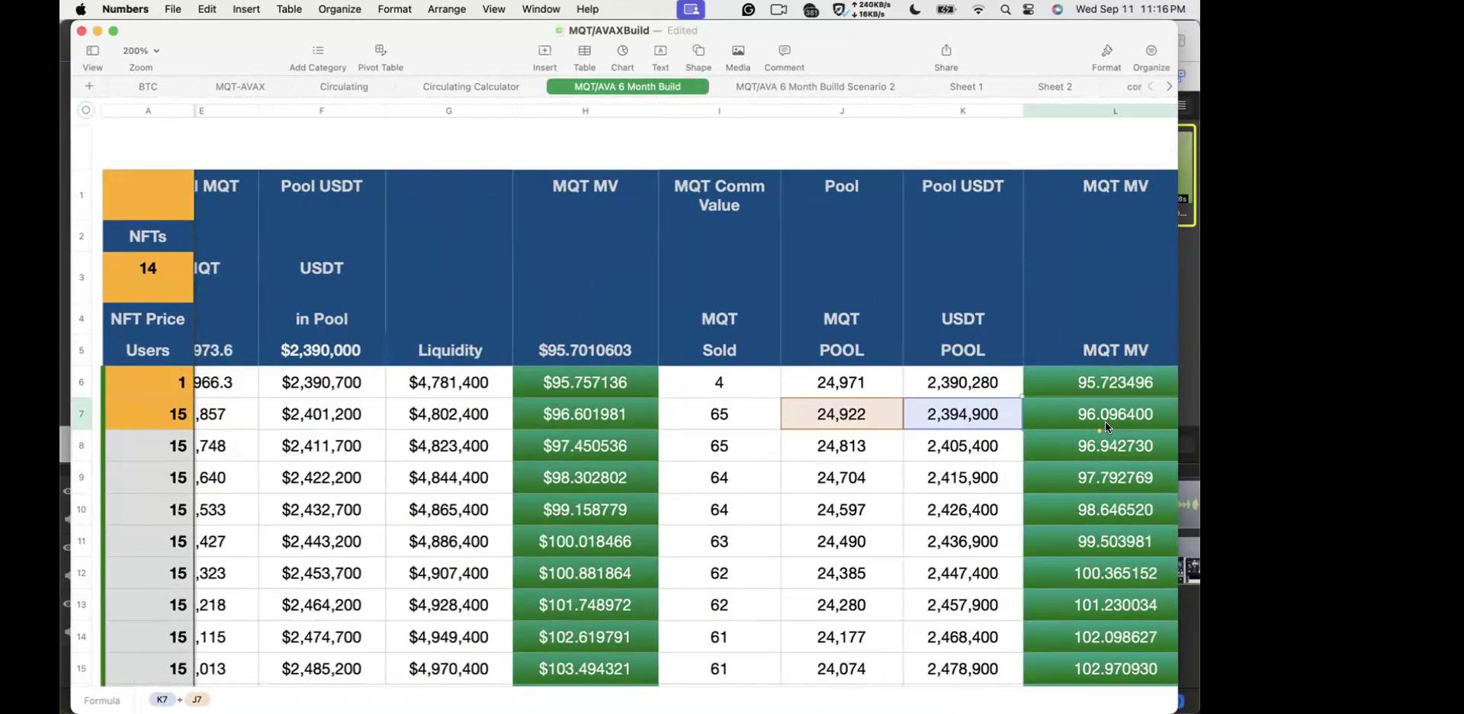
{"action": "scroll", "coordinate": [1106, 426], "scroll_direction": "right", "scroll_amount": 10}
{"action": "scroll", "coordinate": [1105, 425], "scroll_direction": "right", "scroll_amount": 2}
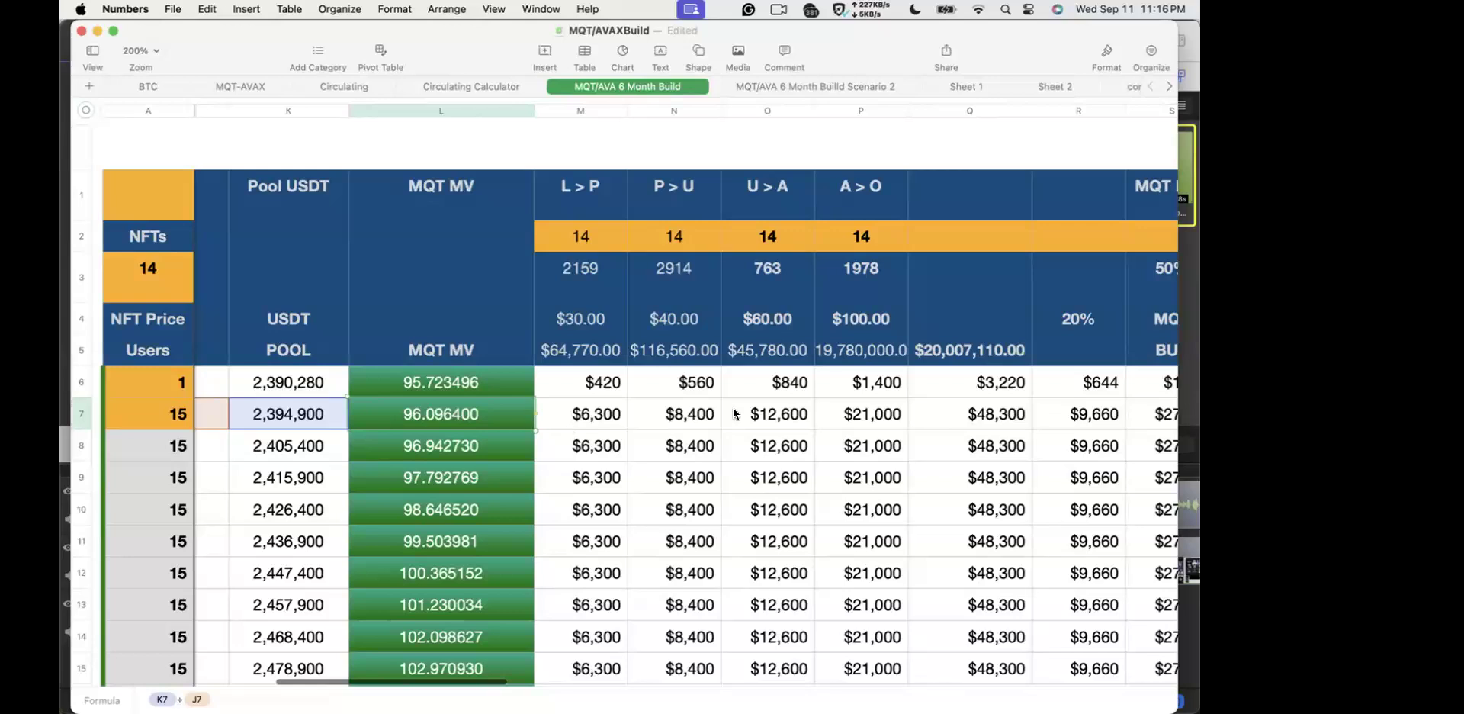
{"action": "scroll", "coordinate": [889, 413], "scroll_direction": "right", "scroll_amount": 10}
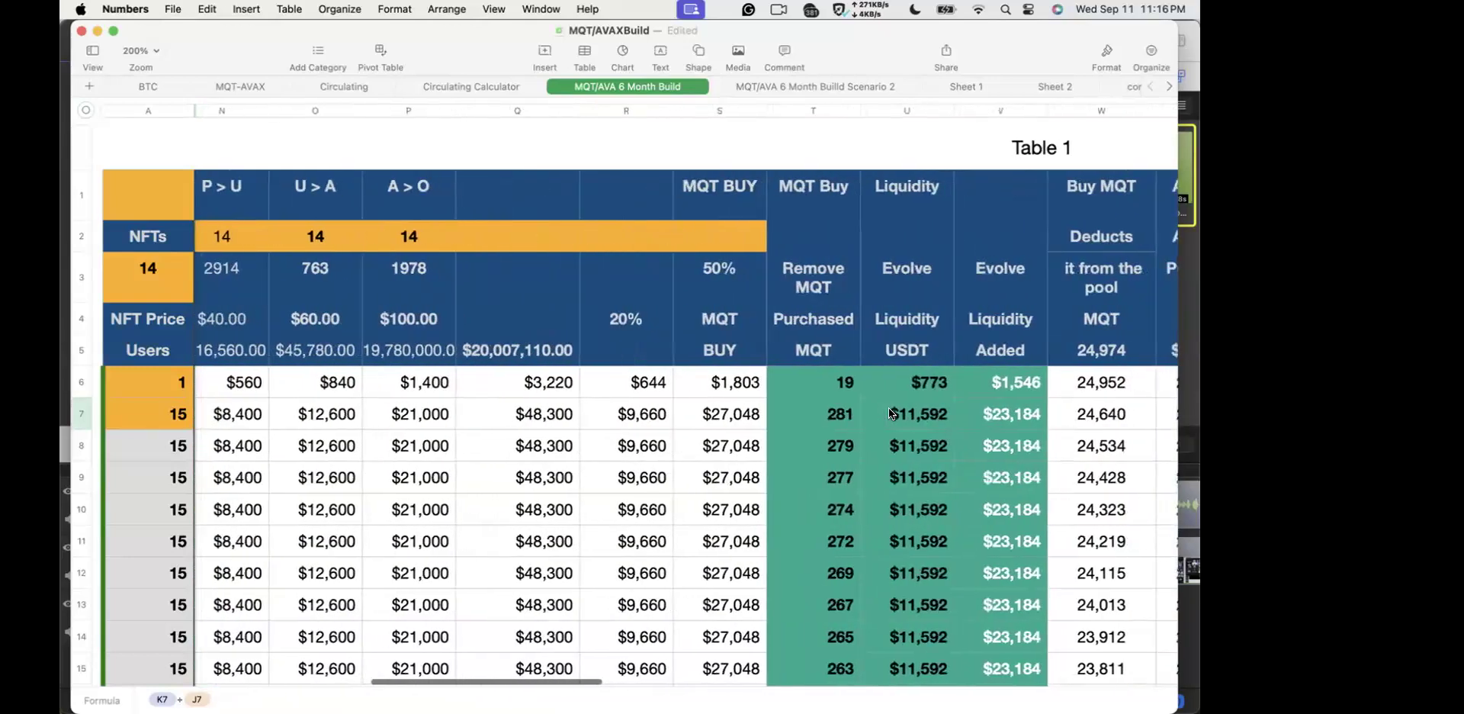
{"action": "scroll", "coordinate": [889, 413], "scroll_direction": "right", "scroll_amount": 2}
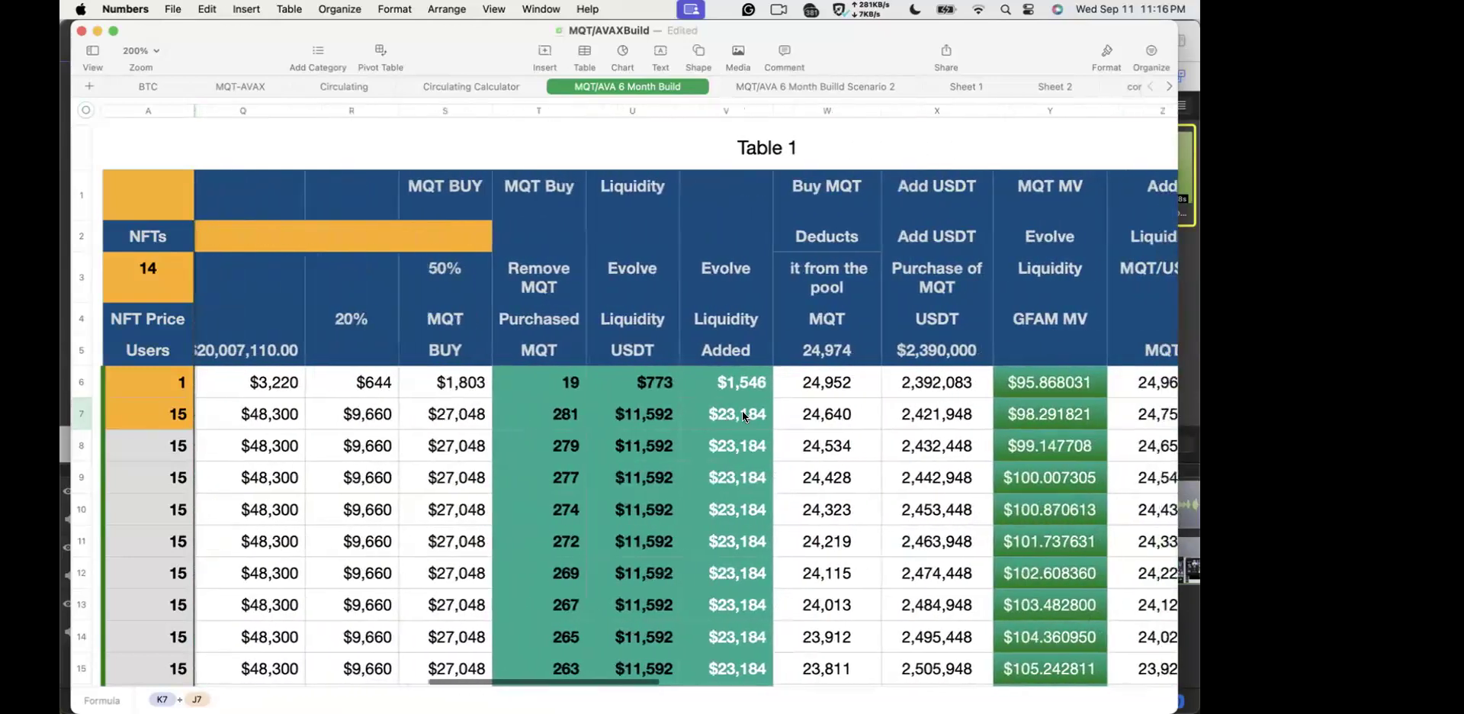
{"action": "scroll", "coordinate": [742, 410], "scroll_direction": "right", "scroll_amount": 6}
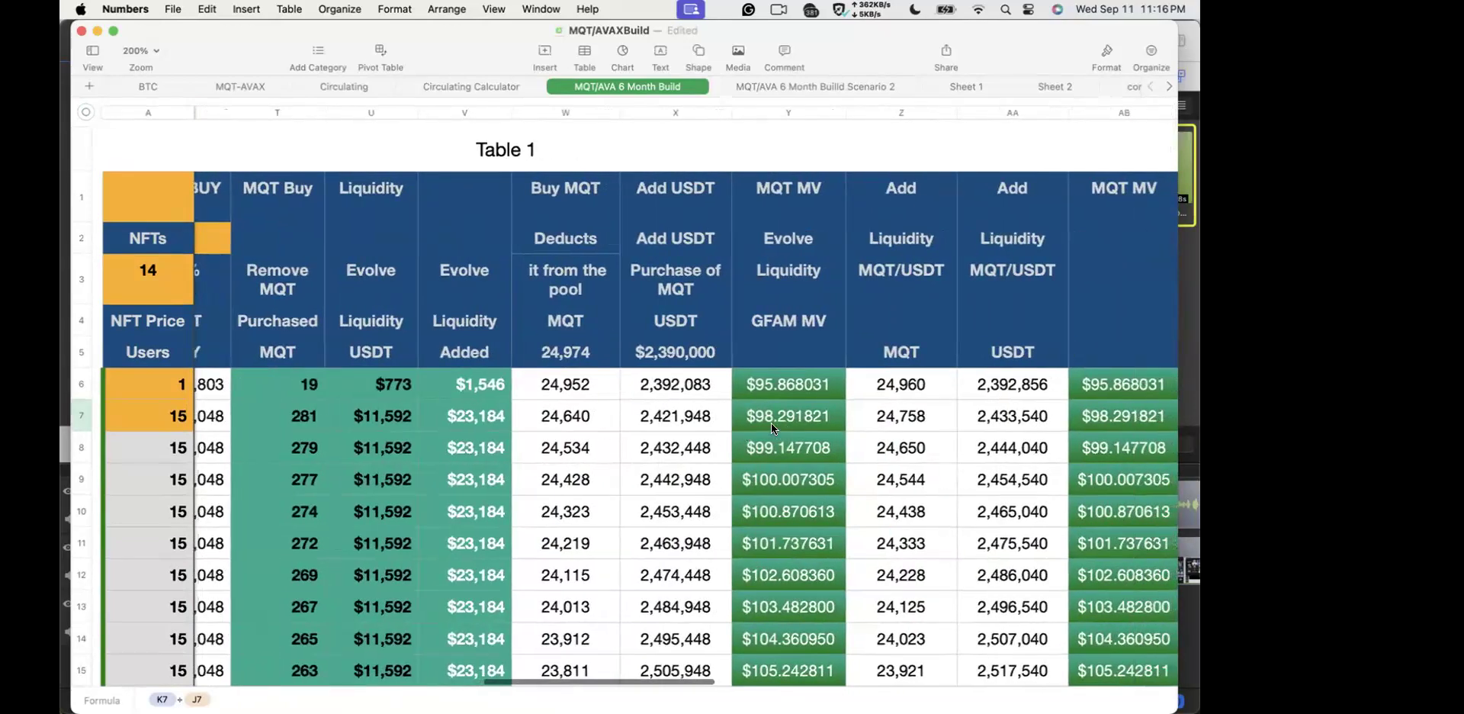
{"action": "left_click", "coordinate": [774, 423]}
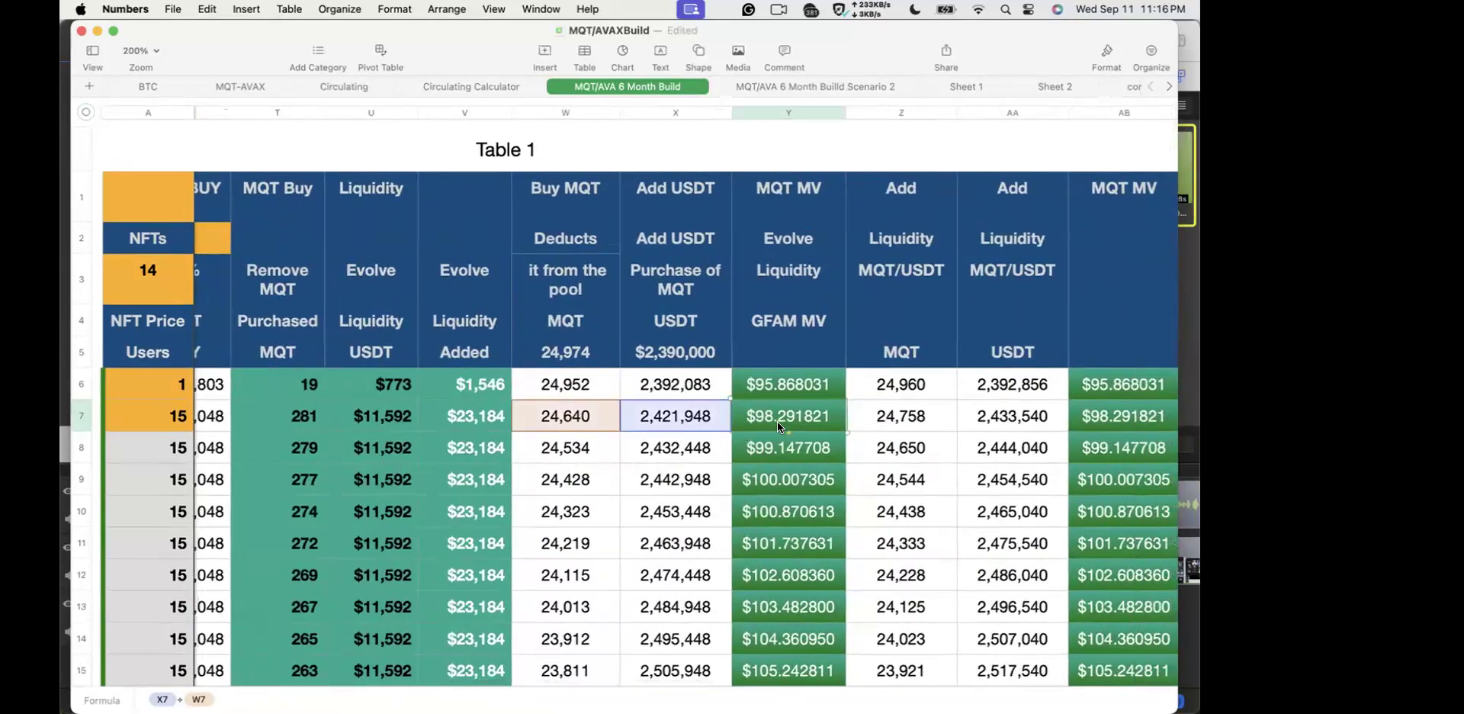
Step: Compare the row 7 MQT MV in column H with the Evolve Liquidity MQT MV in column Y
{"action": "scroll", "coordinate": [776, 421], "scroll_direction": "left", "scroll_amount": 10}
{"action": "scroll", "coordinate": [776, 421], "scroll_direction": "left", "scroll_amount": 5}
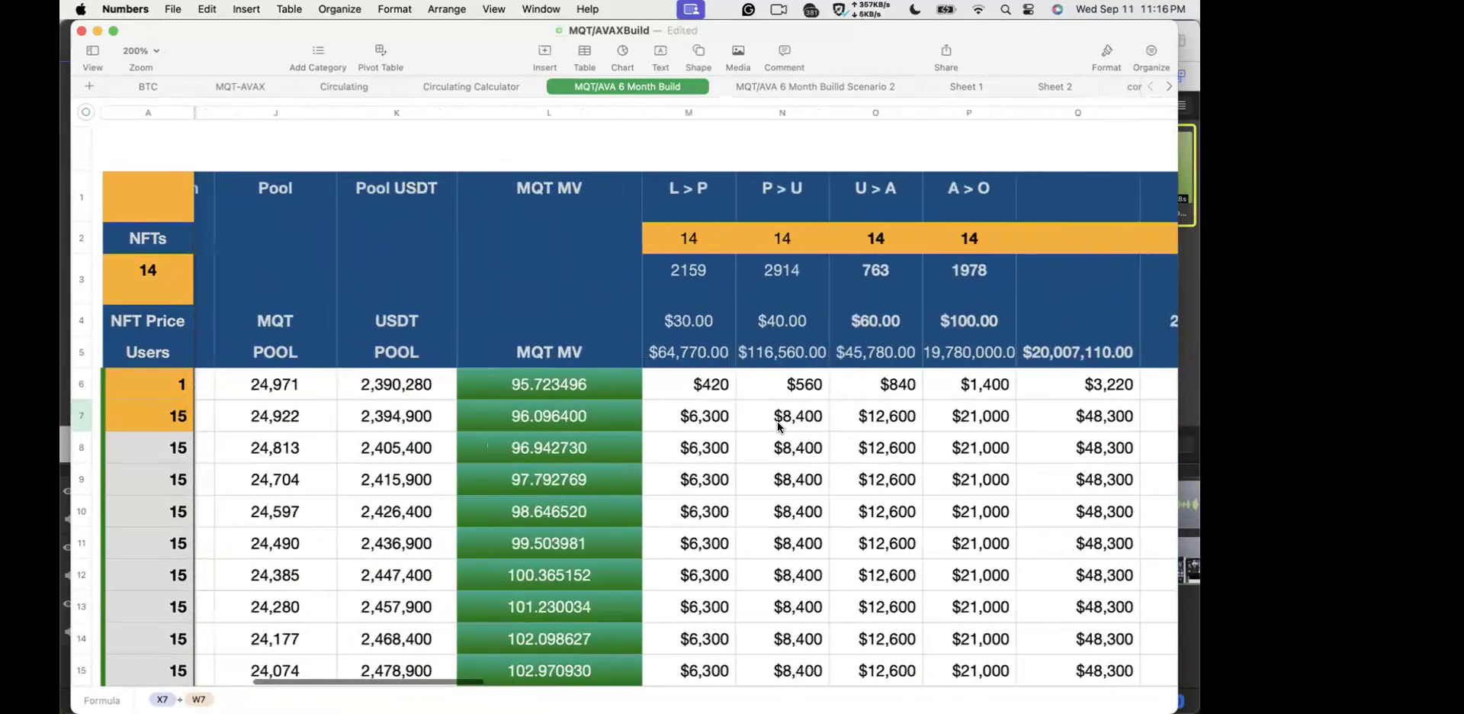
{"action": "scroll", "coordinate": [474, 412], "scroll_direction": "left", "scroll_amount": 2}
{"action": "scroll", "coordinate": [476, 415], "scroll_direction": "left", "scroll_amount": 4}
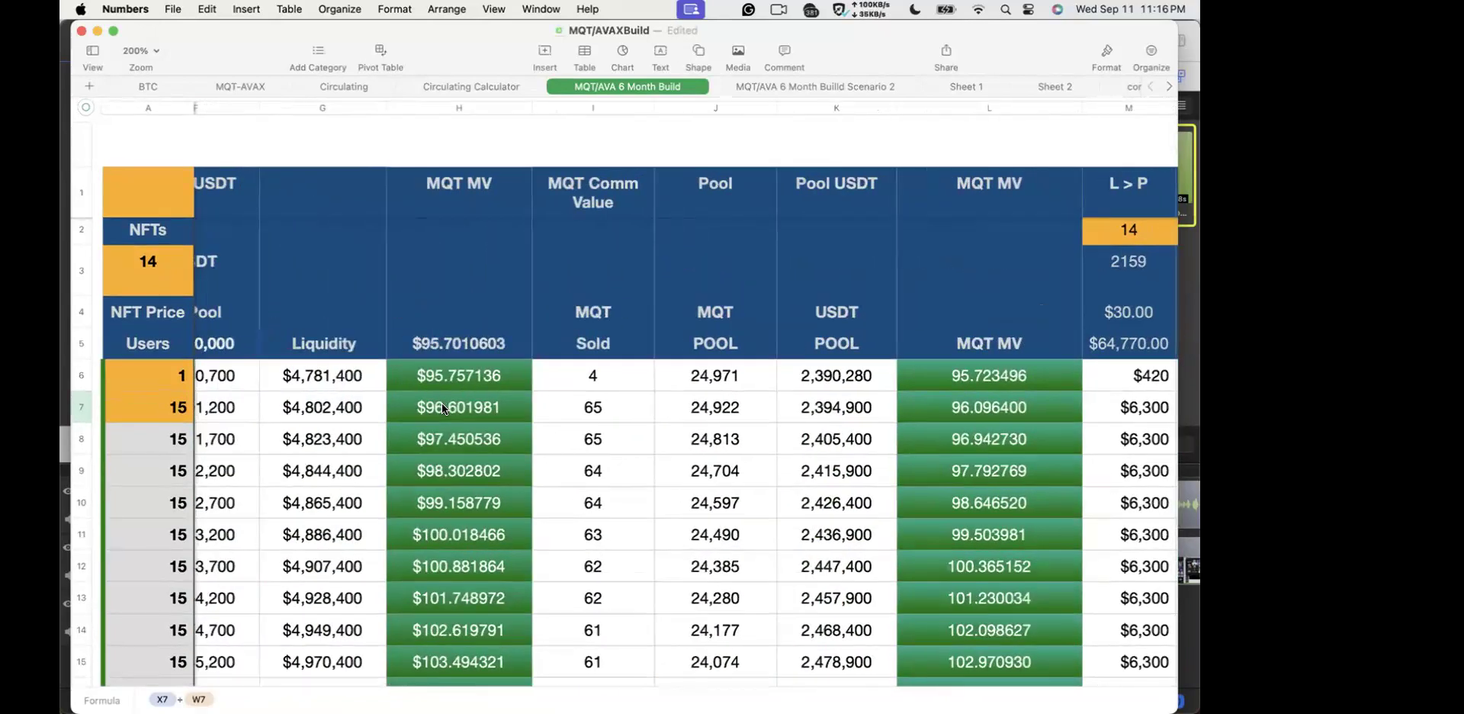
{"action": "left_click", "coordinate": [433, 412]}
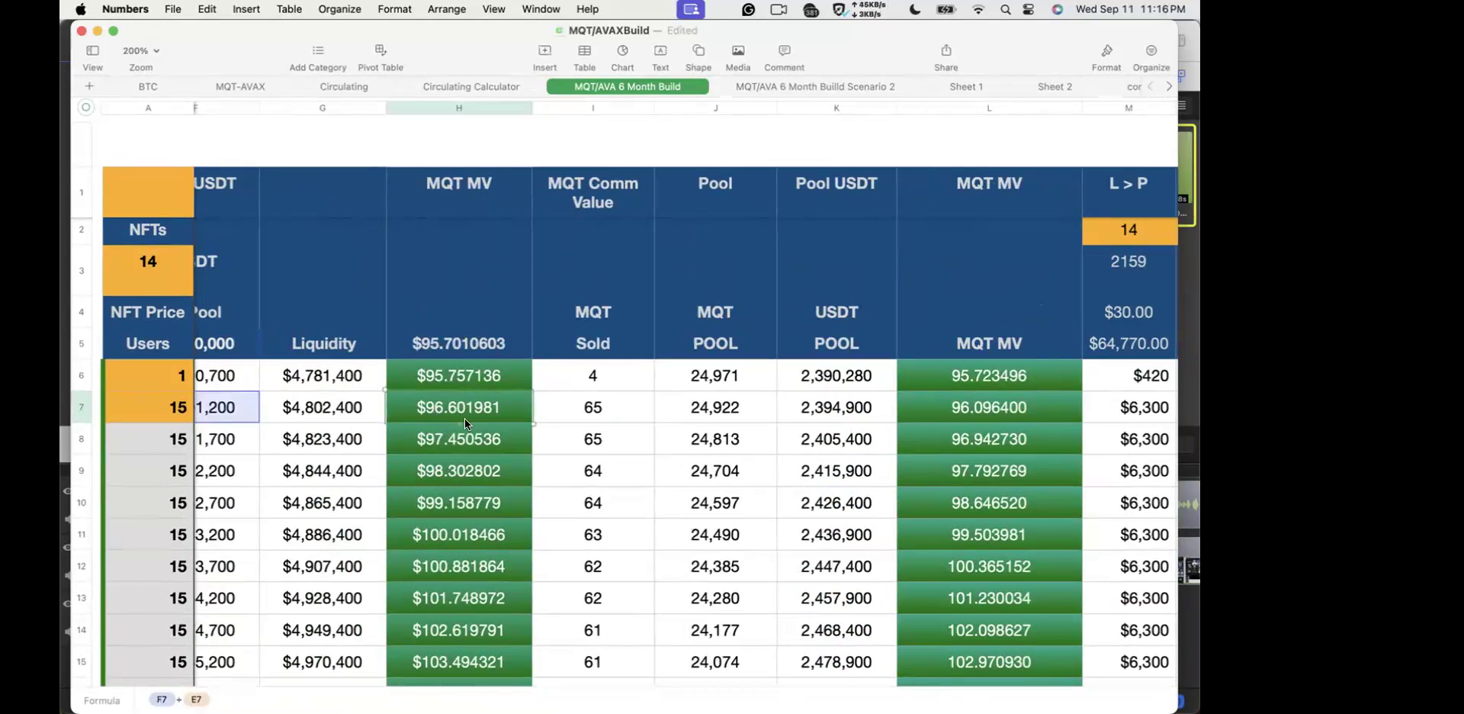
{"action": "scroll", "coordinate": [464, 418], "scroll_direction": "right", "scroll_amount": 8}
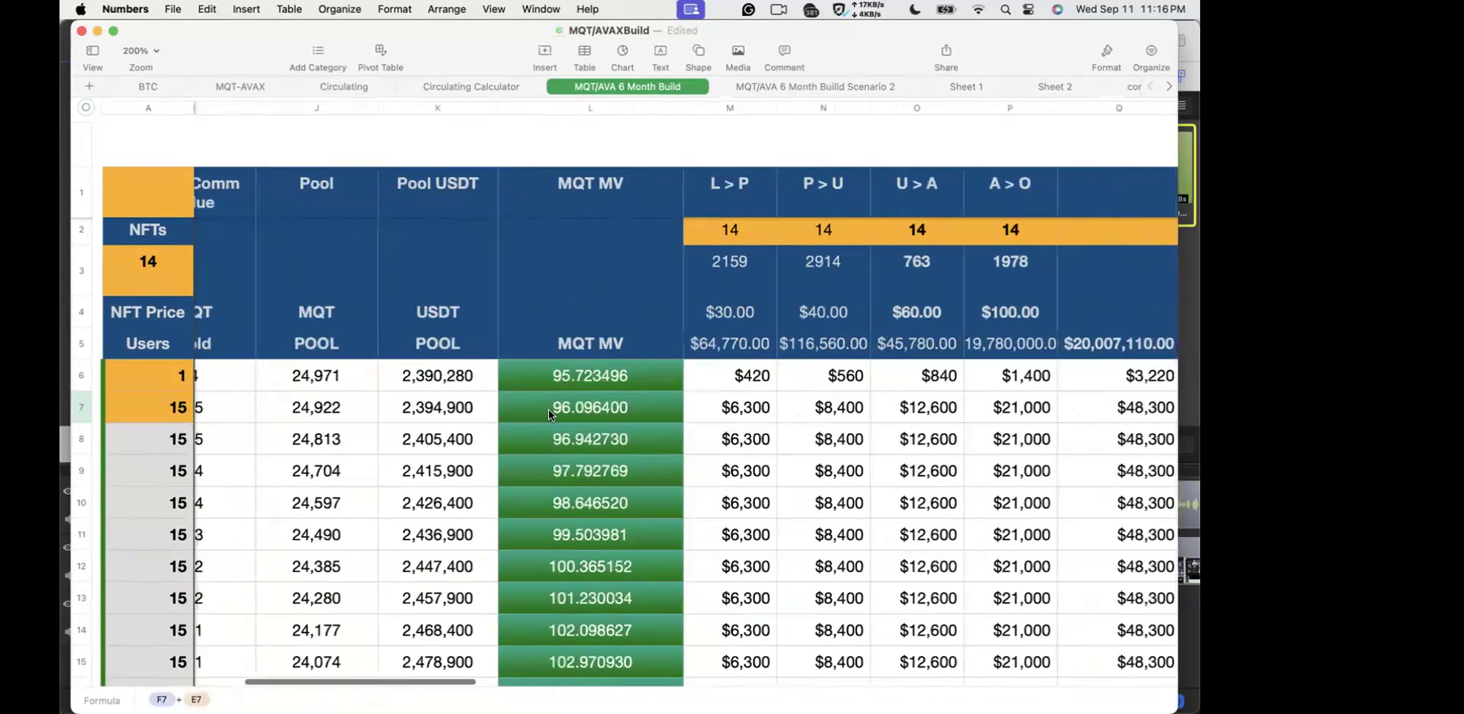
{"action": "scroll", "coordinate": [546, 410], "scroll_direction": "right", "scroll_amount": 10}
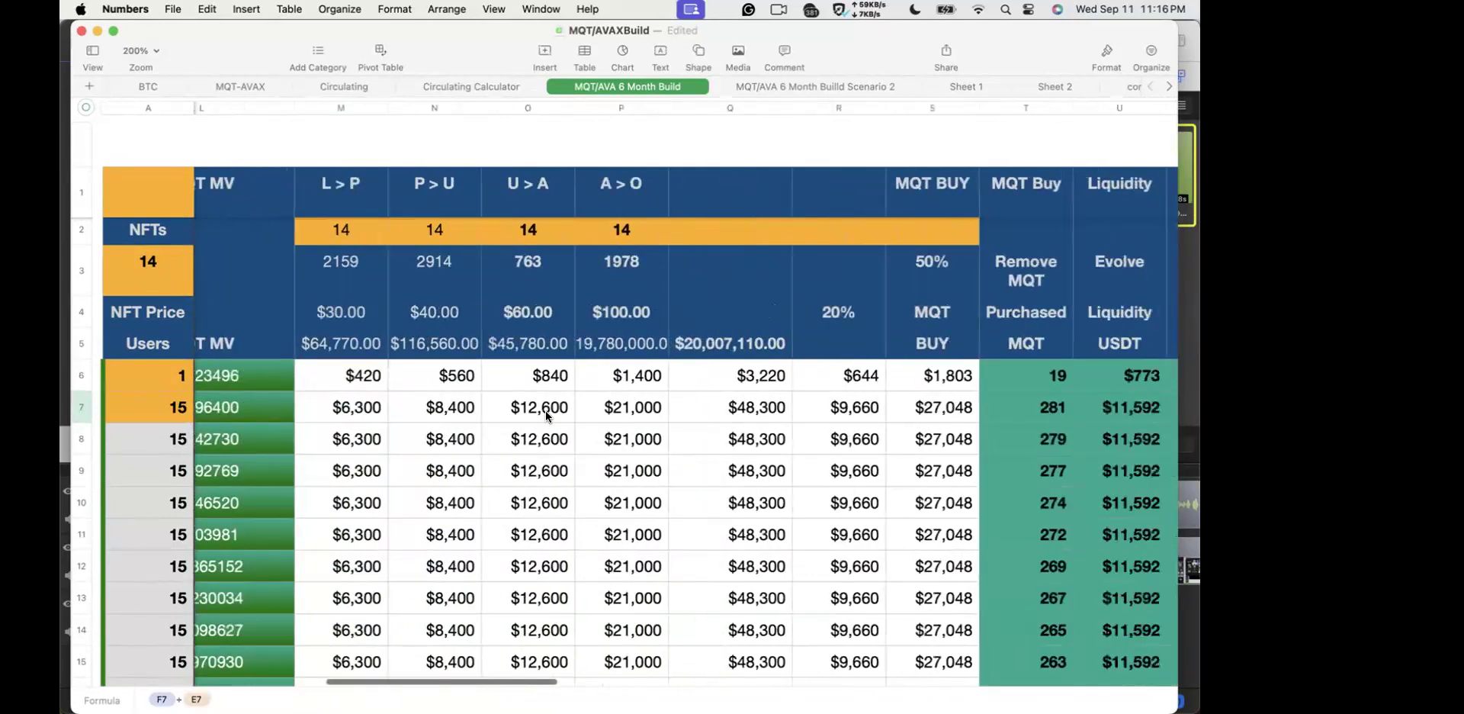
{"action": "scroll", "coordinate": [546, 410], "scroll_direction": "right", "scroll_amount": 5}
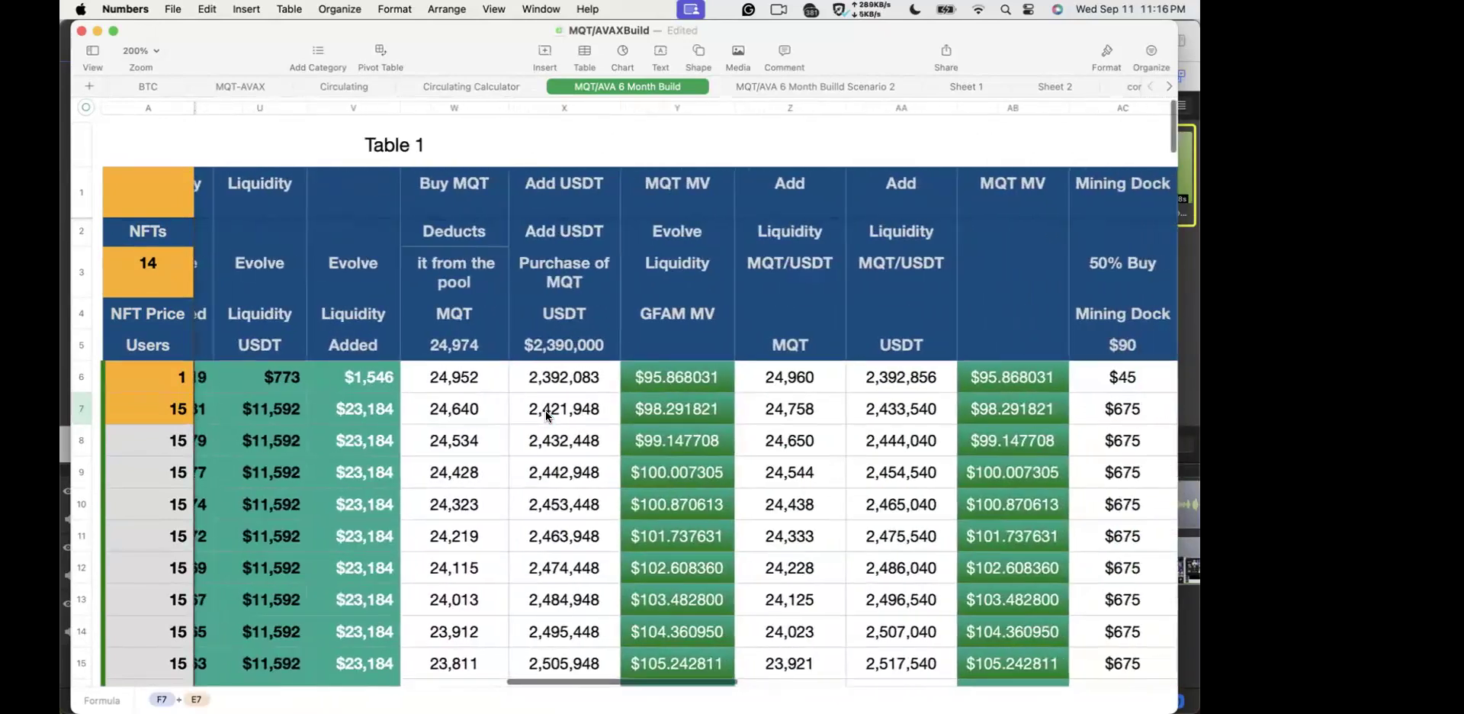
{"action": "left_click", "coordinate": [621, 423]}
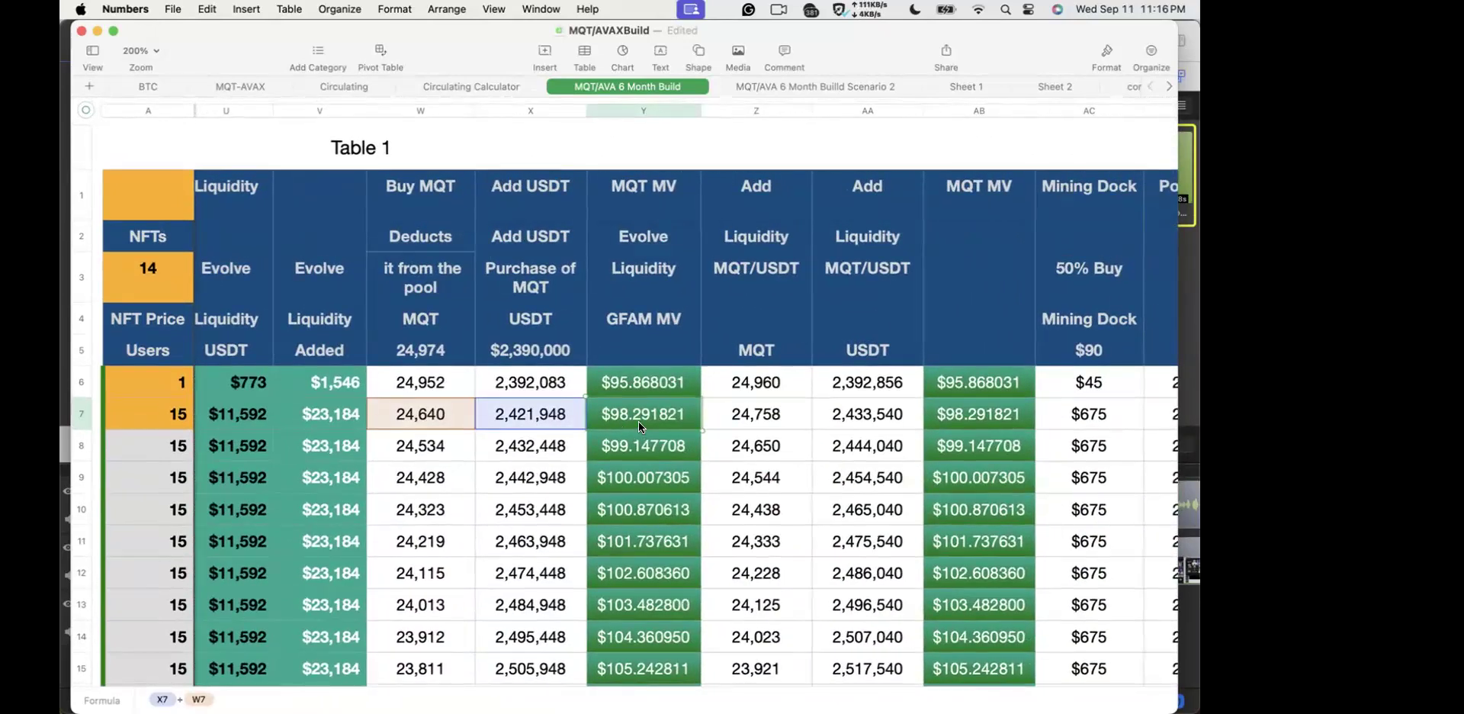
Step: Examine the row 7 MQT MV values and formulas after added liquidity, Mining Dock and Submit in columns AB, AF and AJ
{"action": "scroll", "coordinate": [639, 421], "scroll_direction": "right", "scroll_amount": 3}
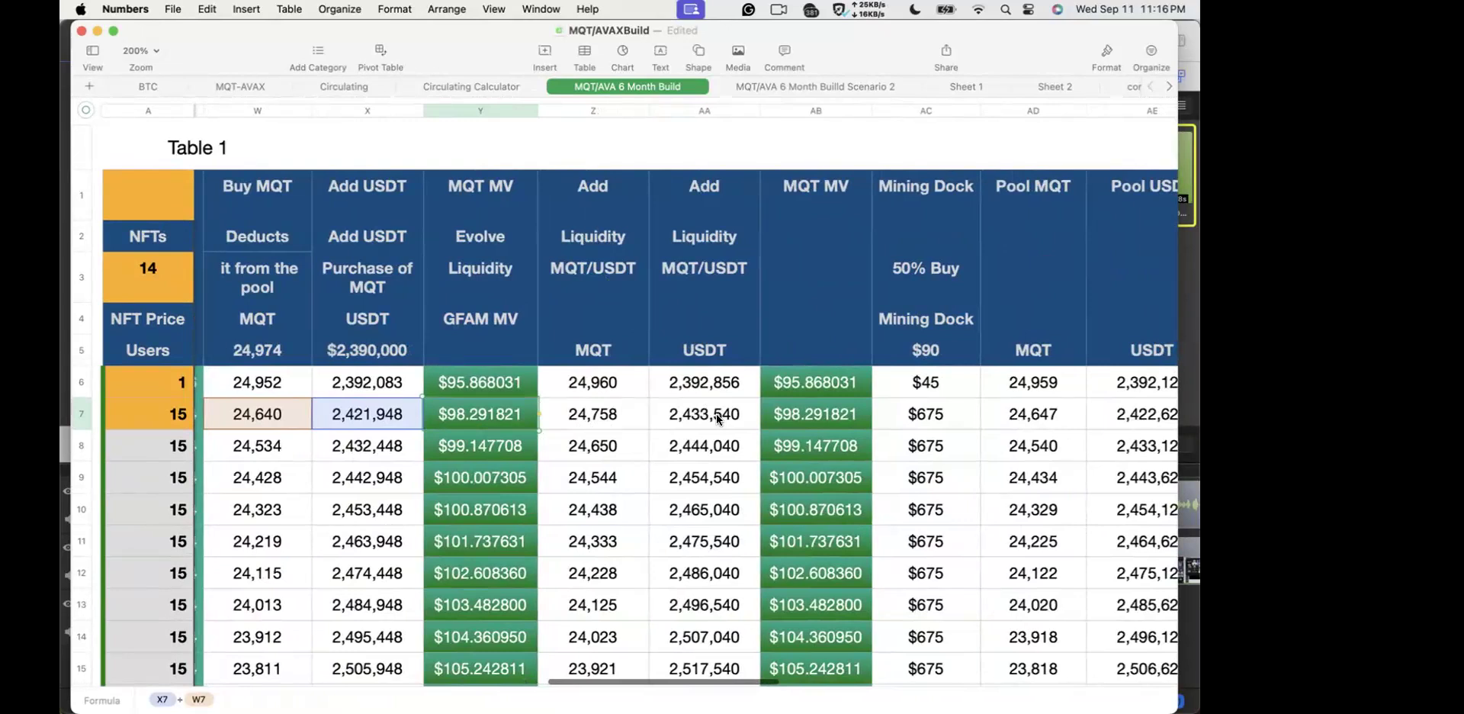
{"action": "scroll", "coordinate": [716, 418], "scroll_direction": "right", "scroll_amount": 3}
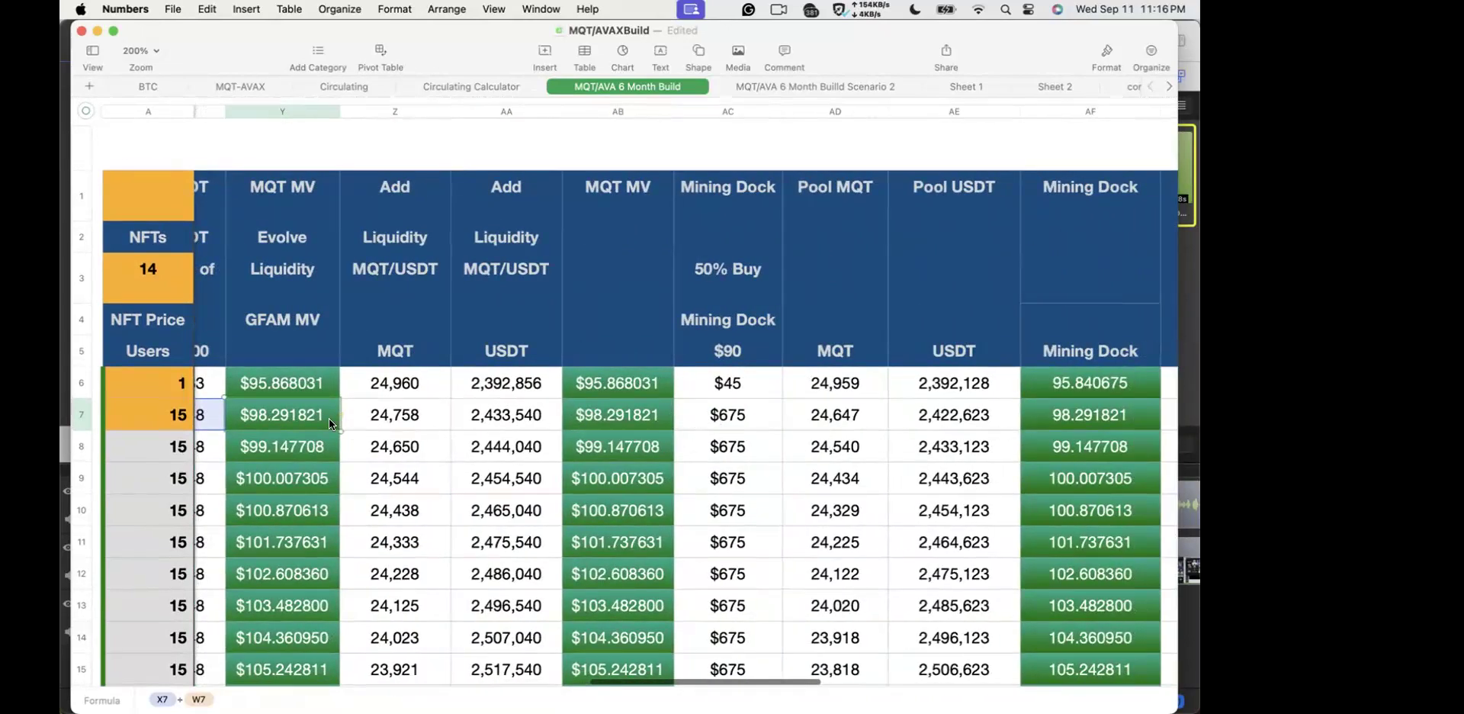
{"action": "scroll", "coordinate": [379, 414], "scroll_direction": "left", "scroll_amount": 5}
{"action": "scroll", "coordinate": [380, 414], "scroll_direction": "right", "scroll_amount": 4}
{"action": "scroll", "coordinate": [380, 414], "scroll_direction": "right", "scroll_amount": 3}
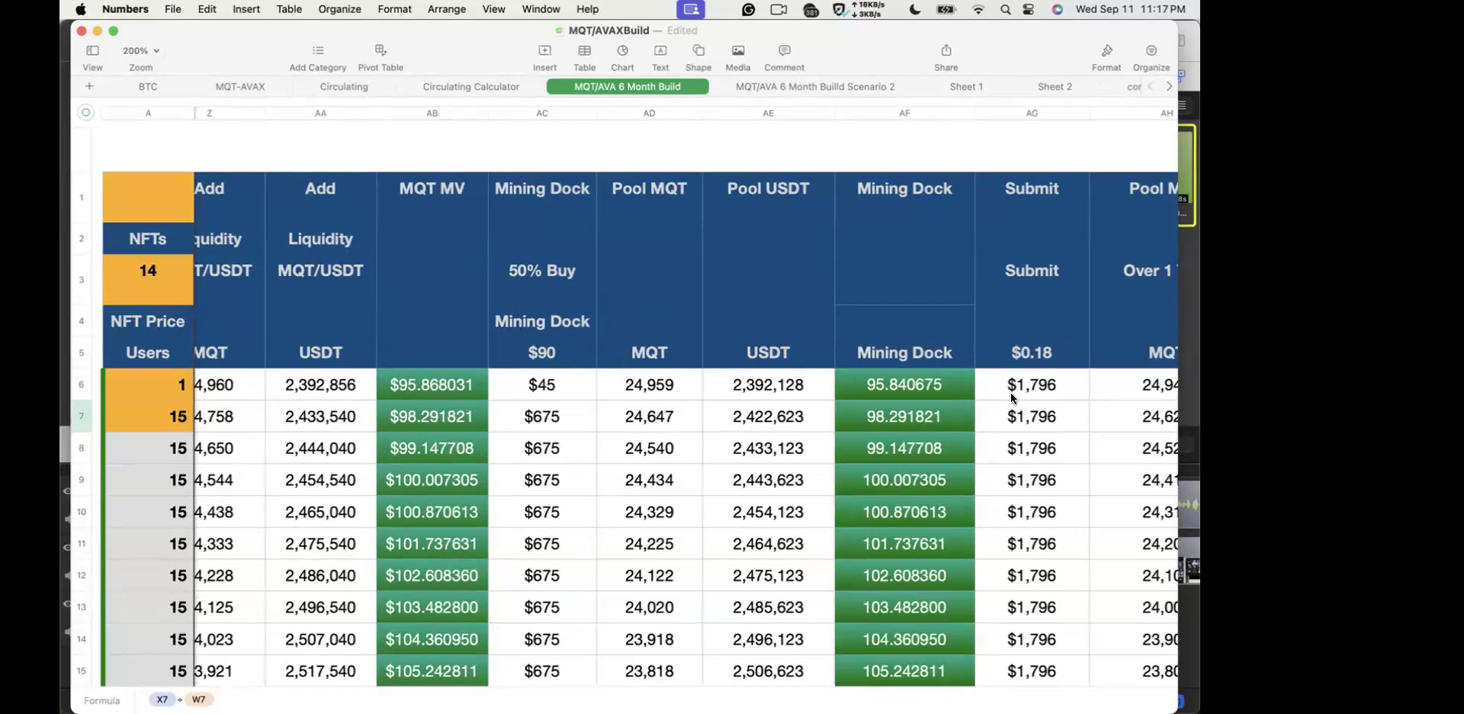
{"action": "left_click", "coordinate": [419, 421]}
{"action": "left_click", "coordinate": [898, 417]}
{"action": "scroll", "coordinate": [900, 415], "scroll_direction": "right", "scroll_amount": 5}
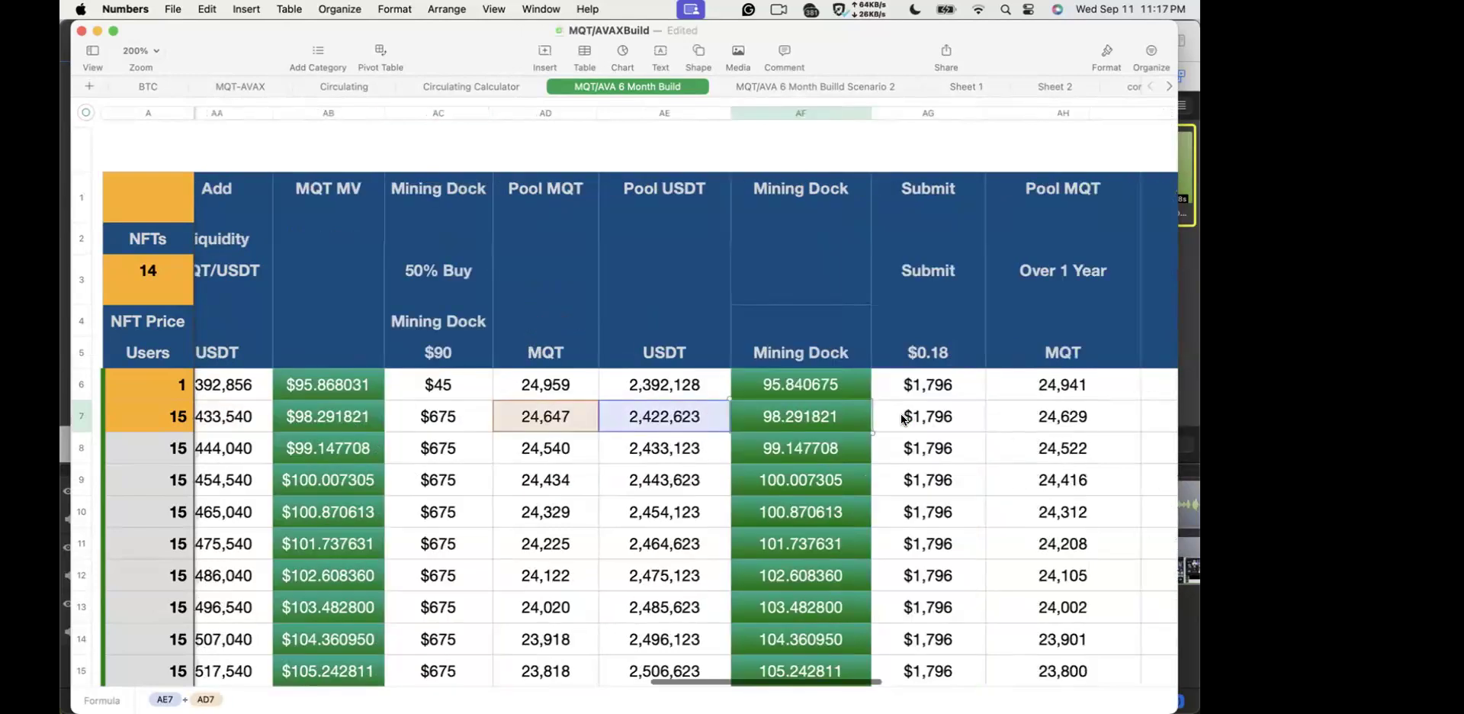
{"action": "scroll", "coordinate": [900, 416], "scroll_direction": "right", "scroll_amount": 3}
{"action": "left_click", "coordinate": [889, 415]}
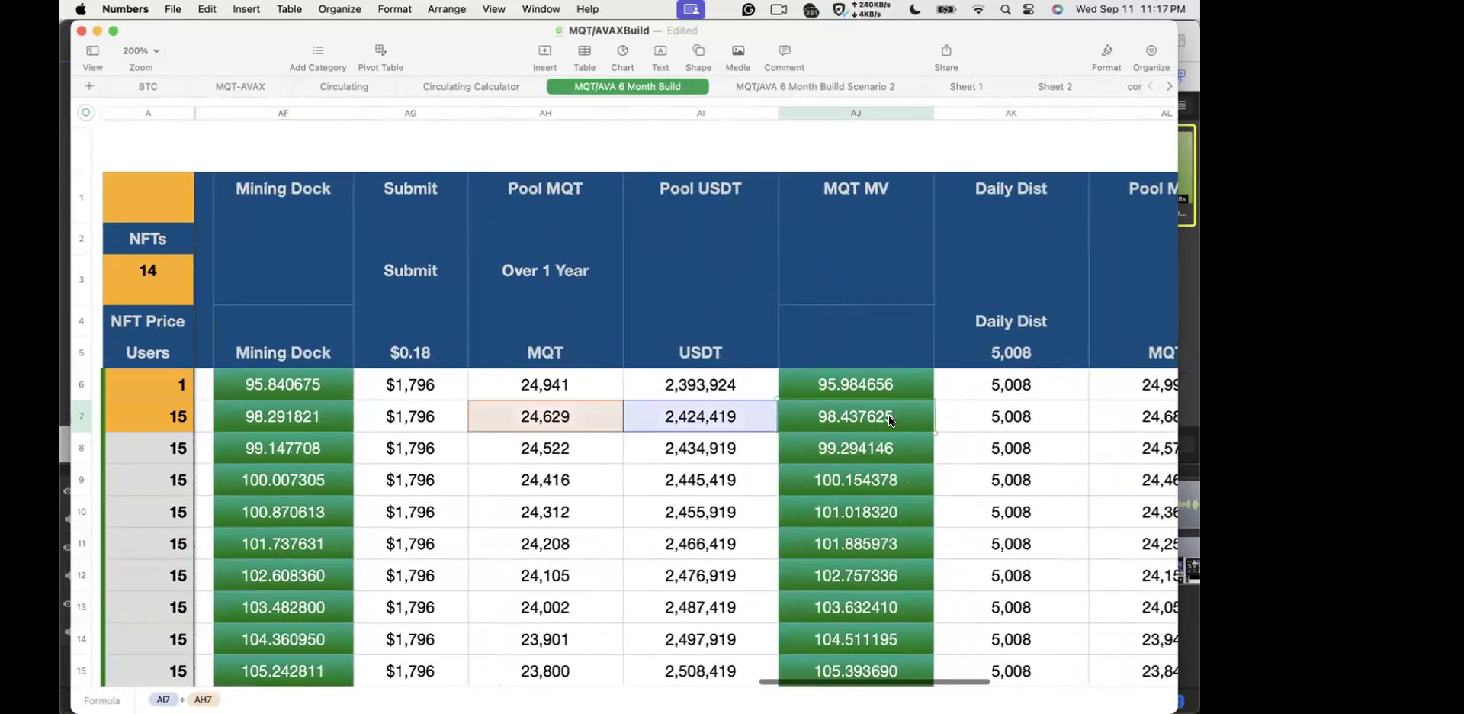
Step: Inspect the row 7 Daily Dist formula in column AK and the Daily Sells MQT MV formula in column AN
{"action": "scroll", "coordinate": [889, 415], "scroll_direction": "right", "scroll_amount": 3}
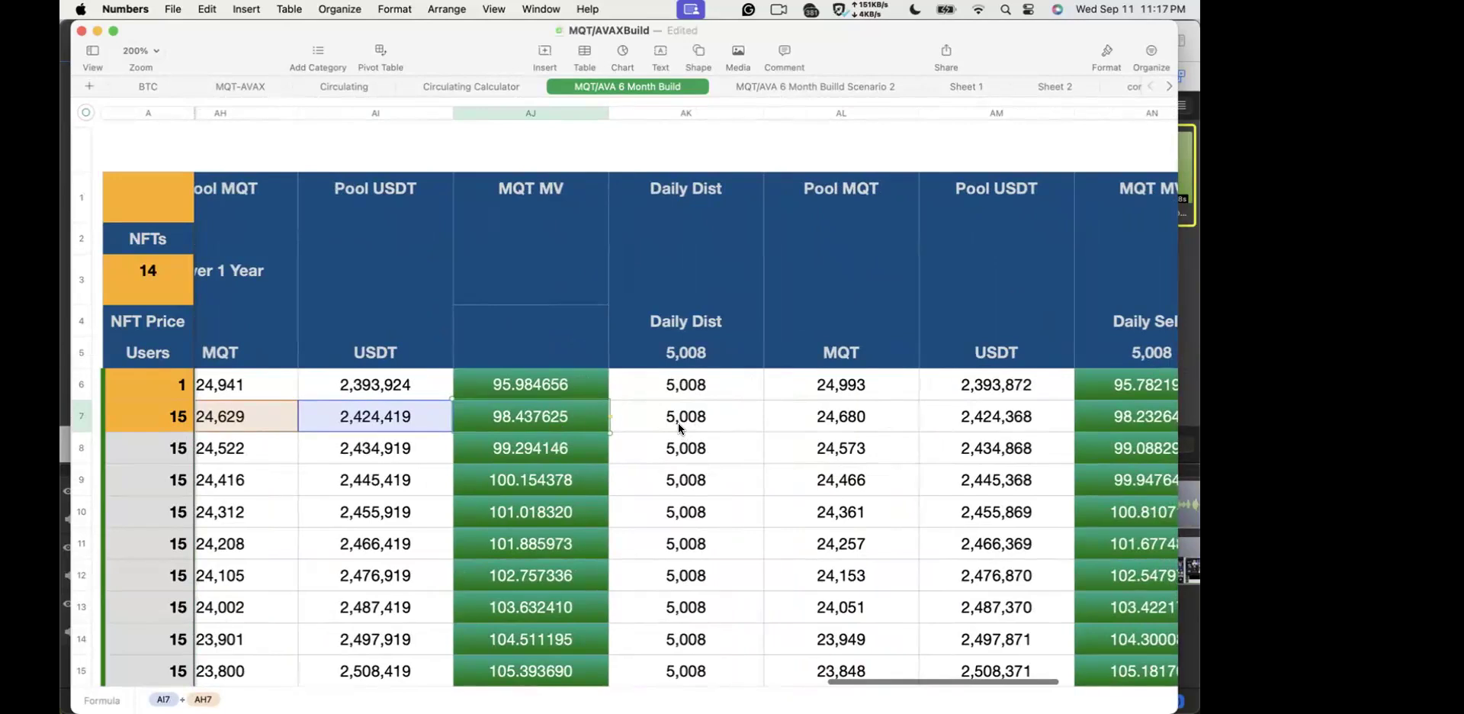
{"action": "left_click", "coordinate": [679, 422]}
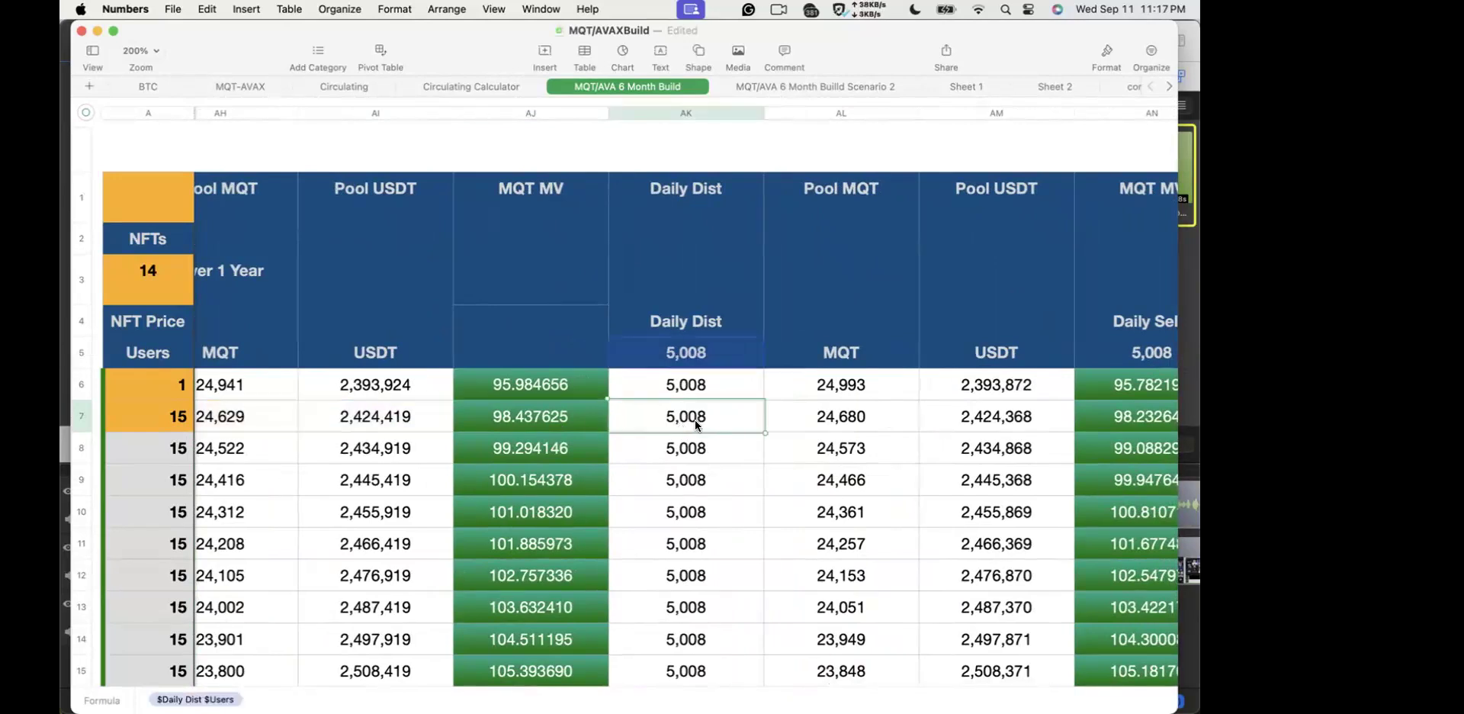
{"action": "scroll", "coordinate": [694, 419], "scroll_direction": "right", "scroll_amount": 3}
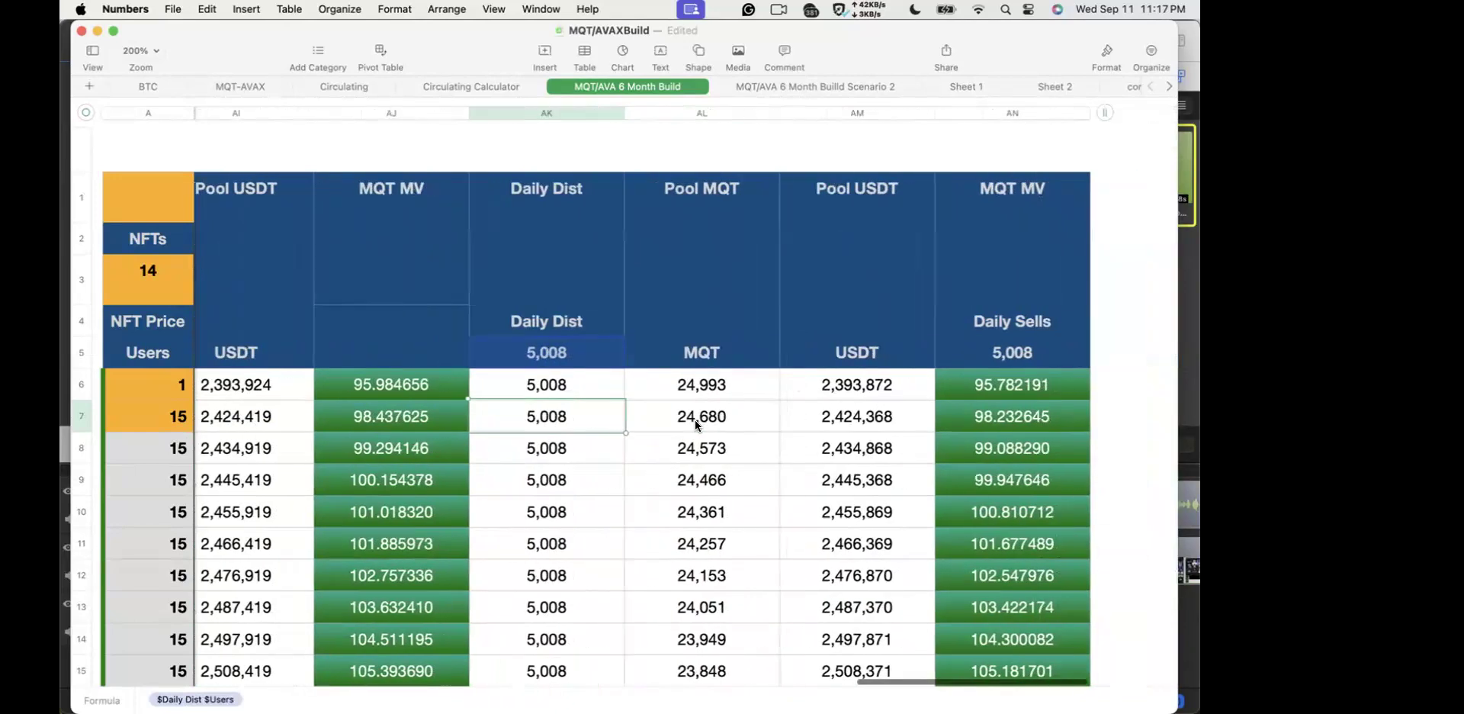
{"action": "left_click", "coordinate": [999, 421]}
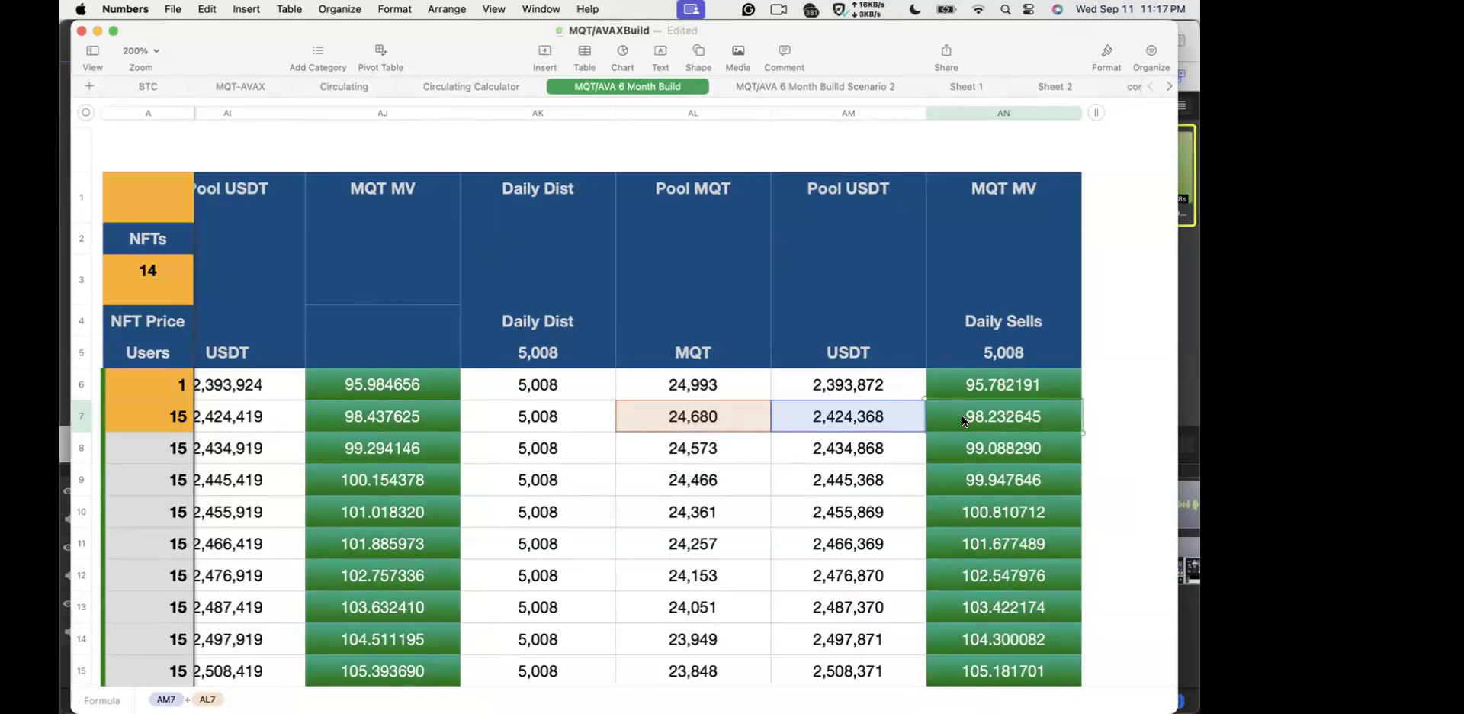
{"action": "double_click", "coordinate": [983, 417]}
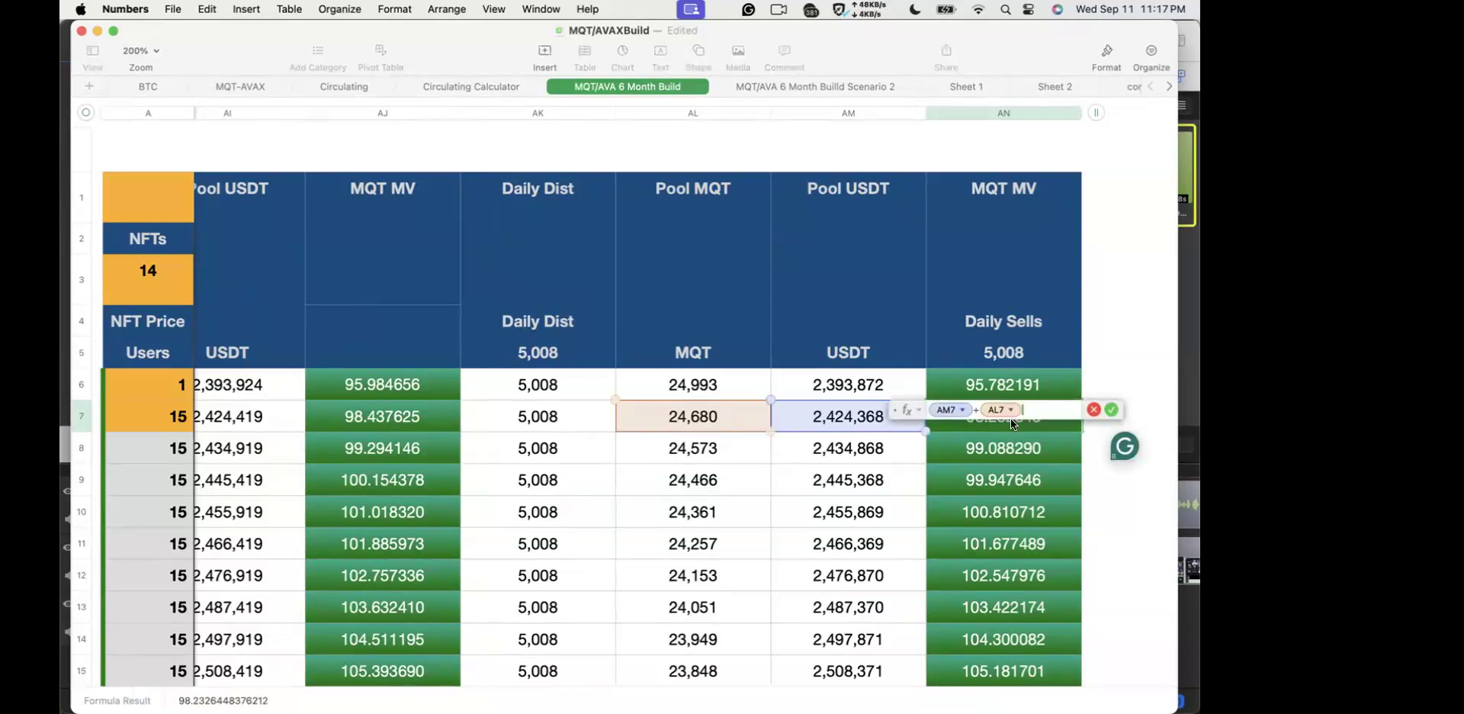
{"action": "left_click", "coordinate": [1111, 410]}
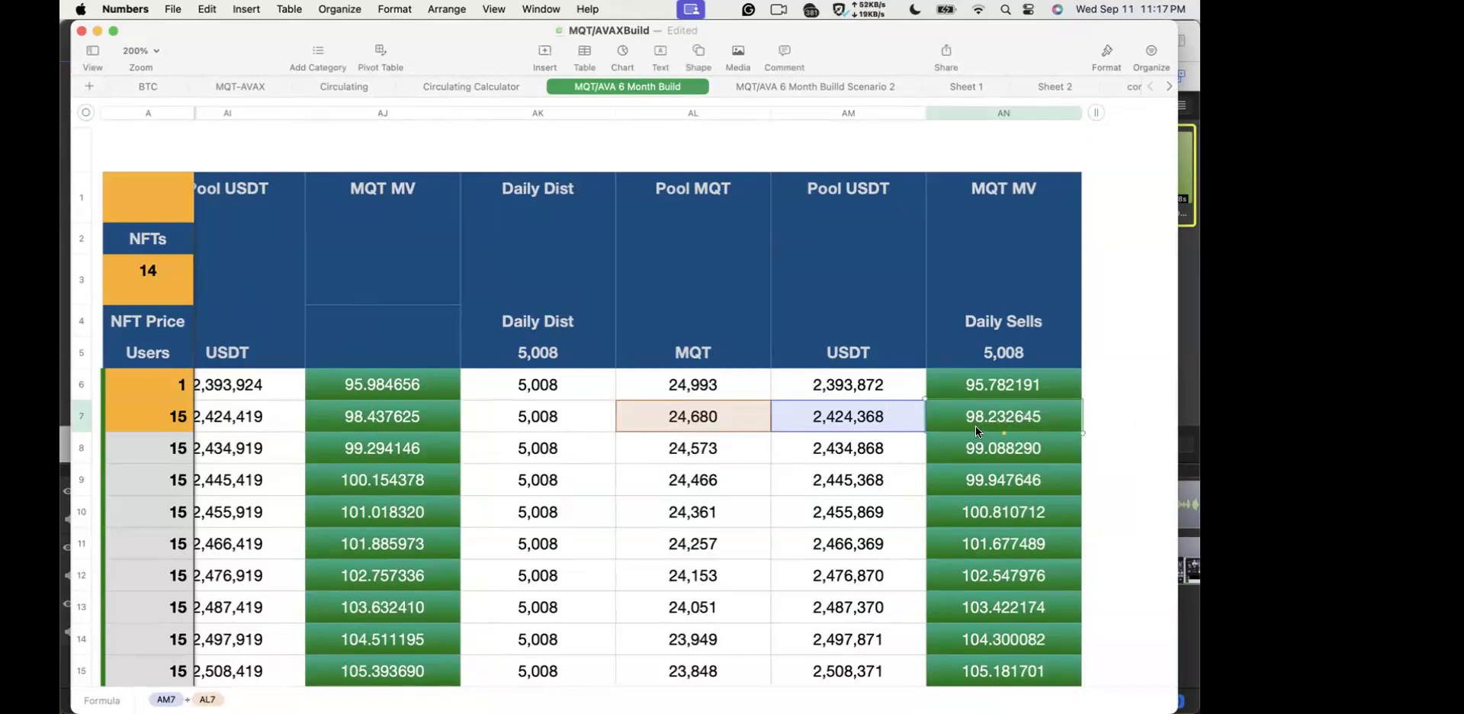
Step: Examine the Users total in cell A198 and the final MQT MV formula in cell H196
{"action": "scroll", "coordinate": [976, 431], "scroll_direction": "left", "scroll_amount": 15}
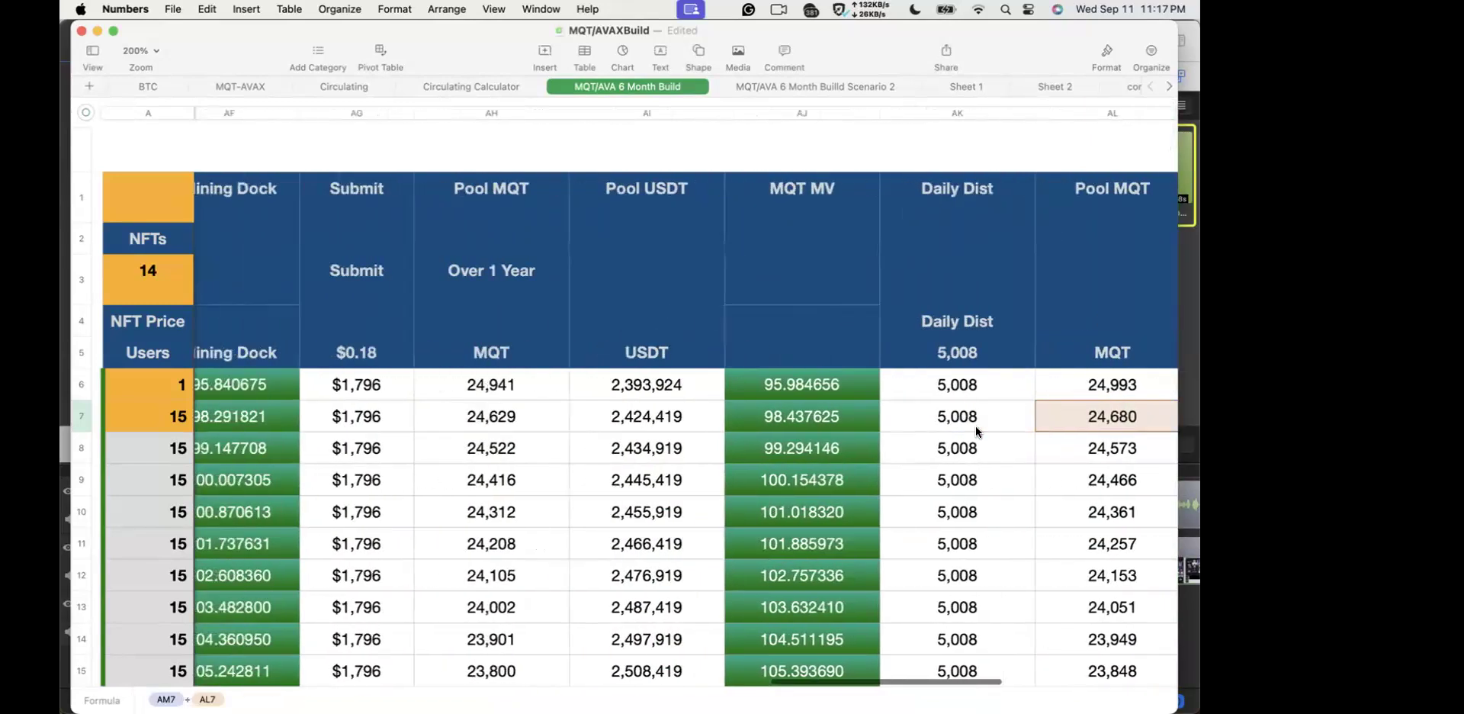
{"action": "scroll", "coordinate": [976, 425], "scroll_direction": "left", "scroll_amount": 15}
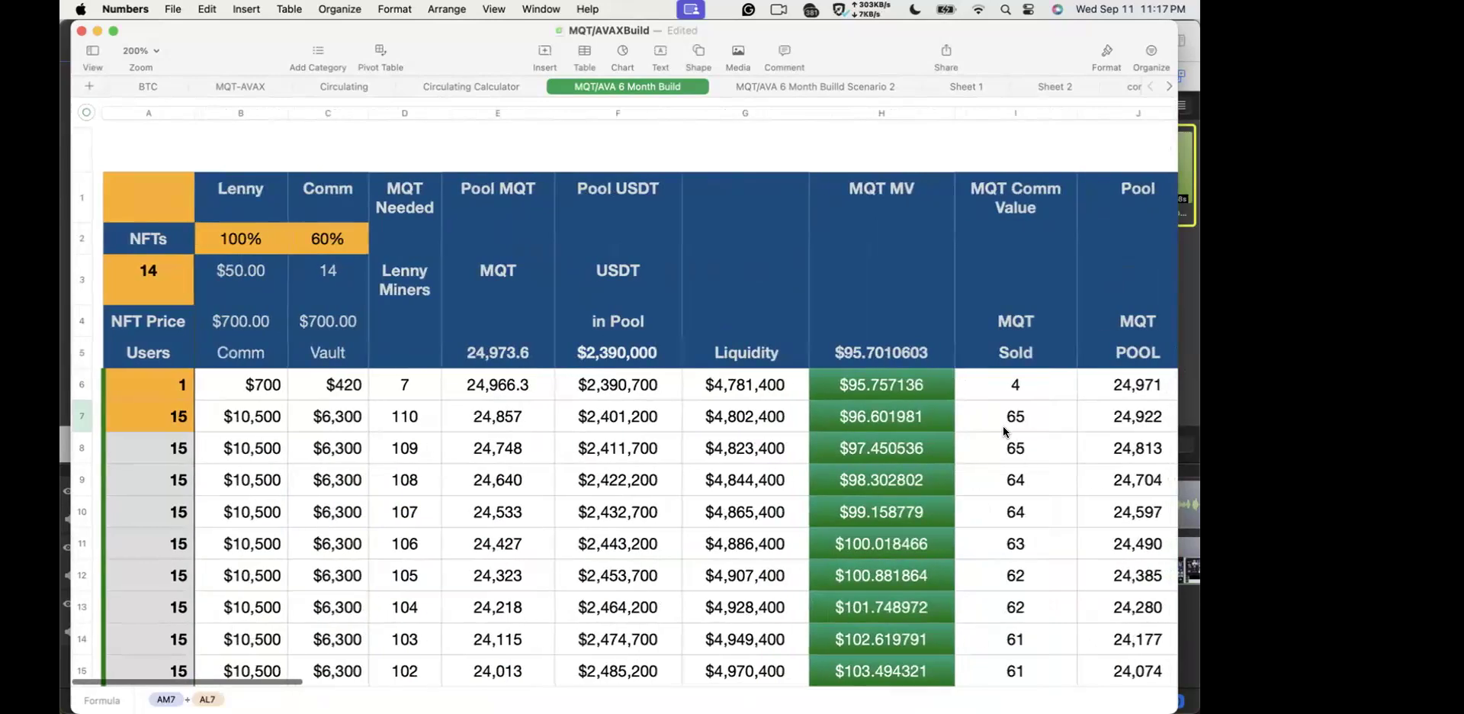
{"action": "scroll", "coordinate": [144, 428], "scroll_direction": "down", "scroll_amount": 20}
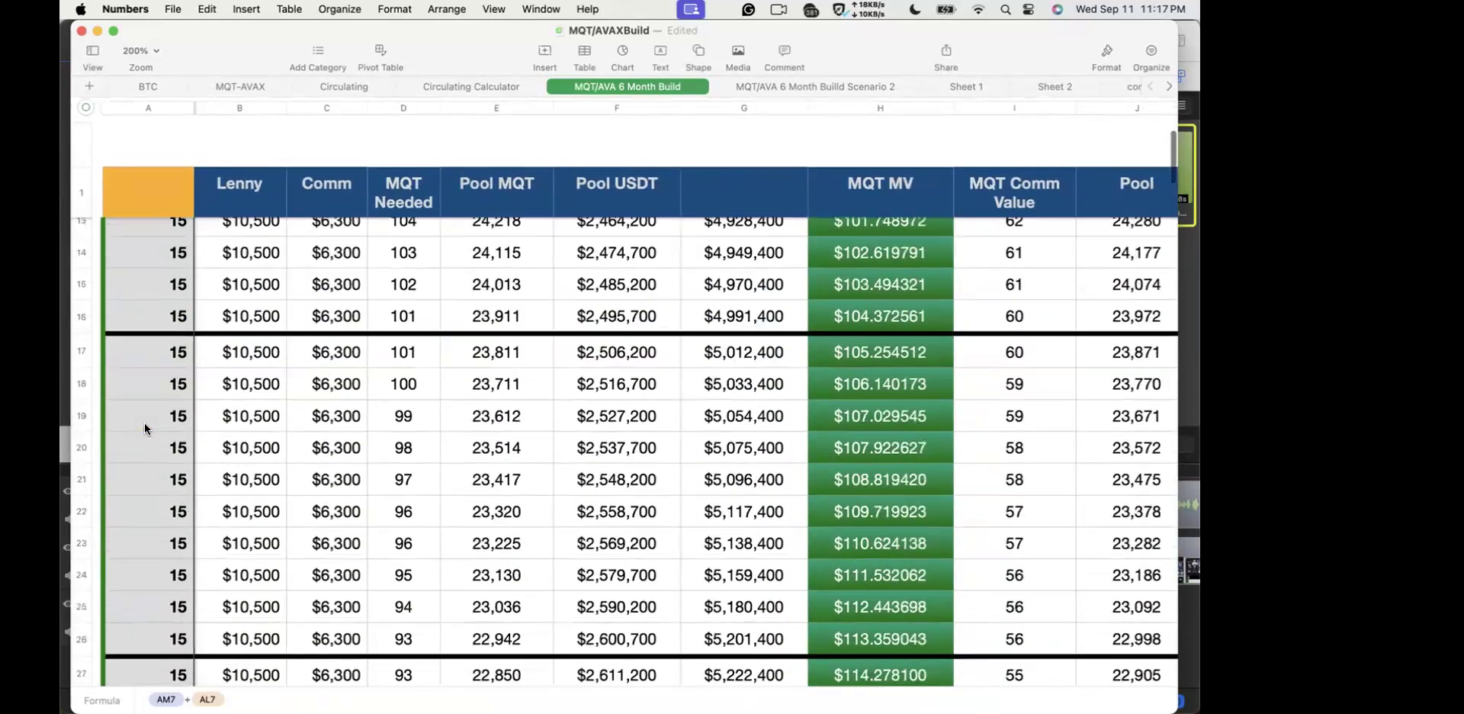
{"action": "scroll", "coordinate": [145, 429], "scroll_direction": "down", "scroll_amount": 15}
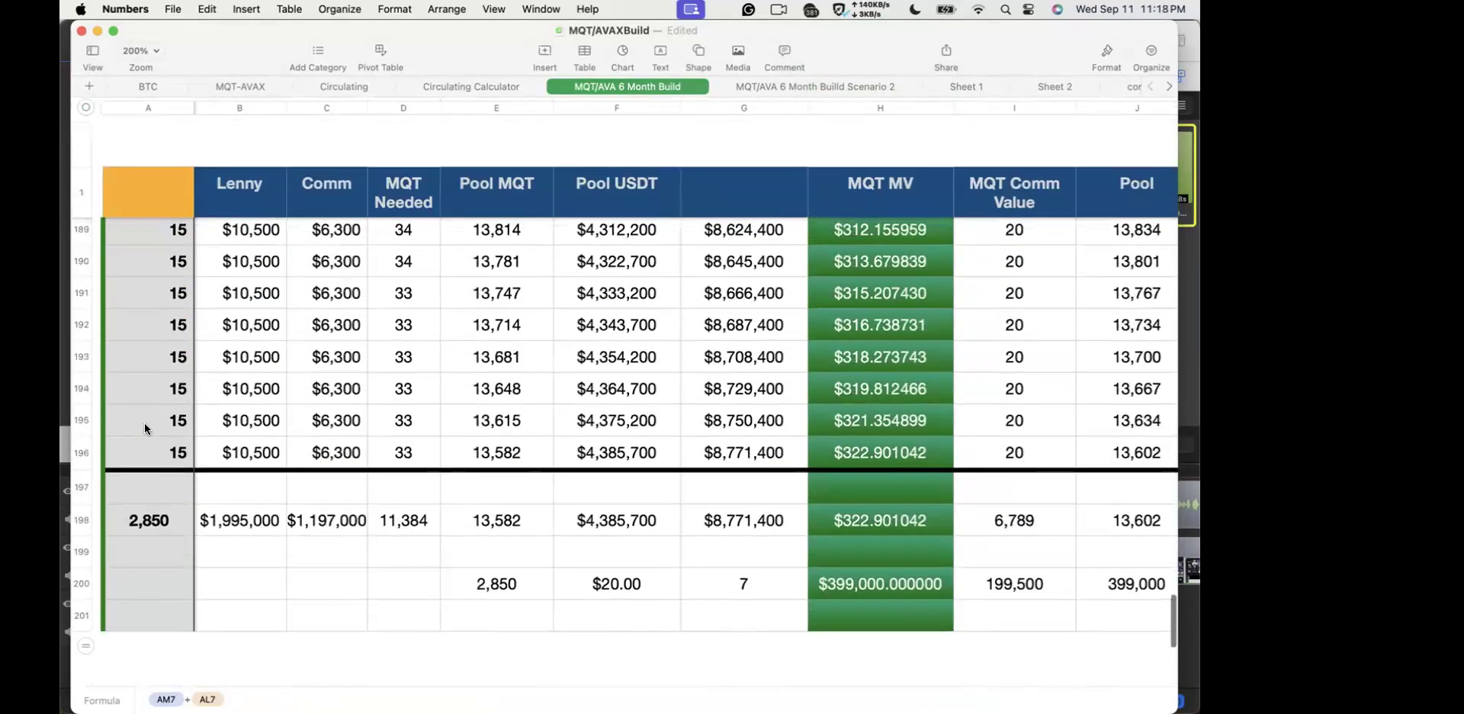
{"action": "left_click", "coordinate": [156, 521]}
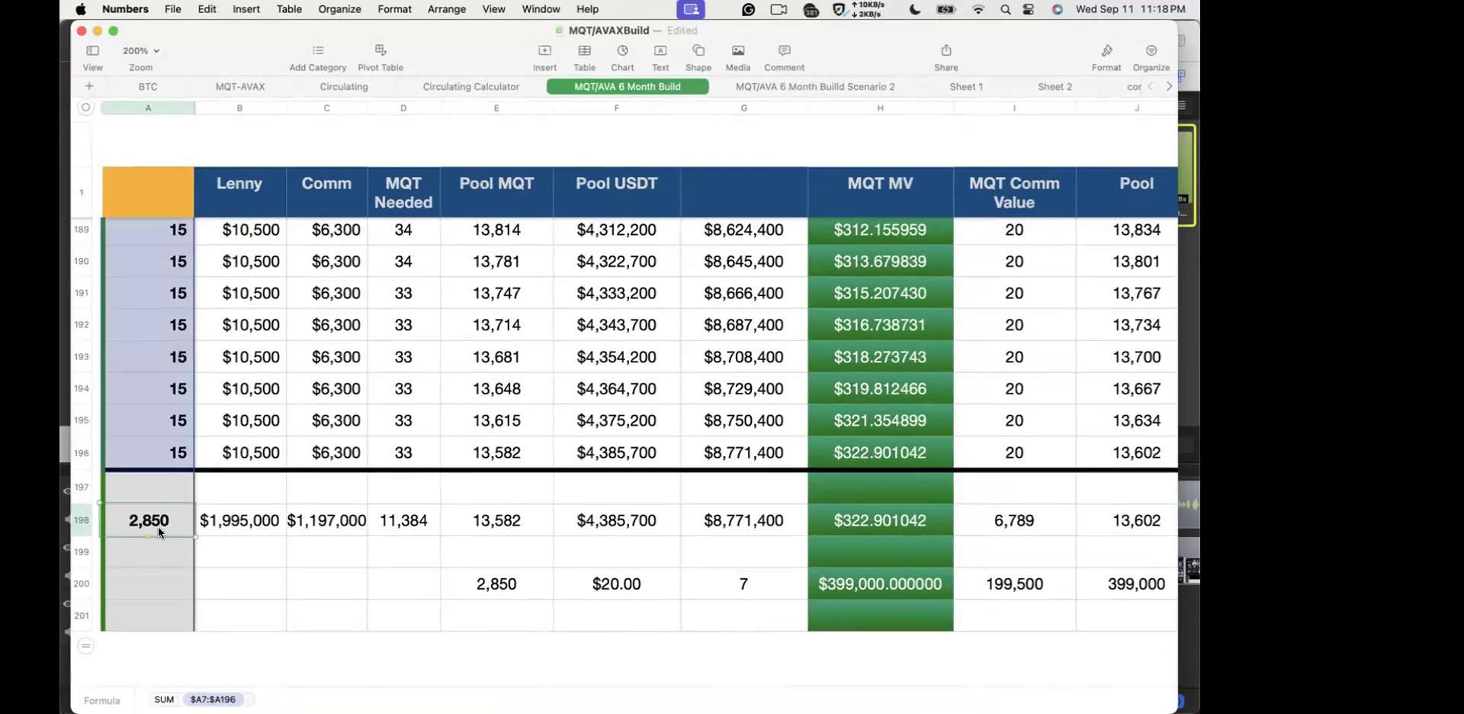
{"action": "left_click", "coordinate": [873, 458]}
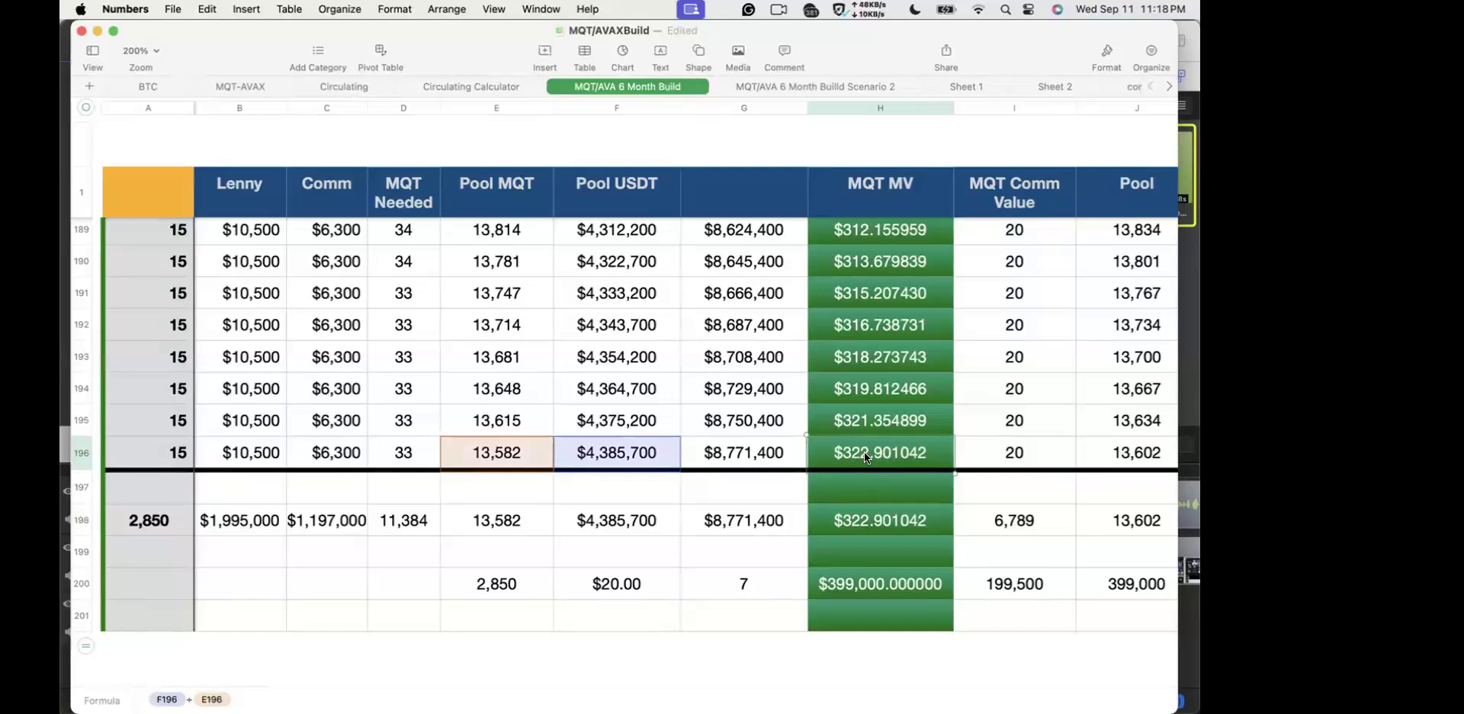
Step: Set the NFTs count in cell A3 to 7
{"action": "scroll", "coordinate": [866, 452], "scroll_direction": "up", "scroll_amount": 20}
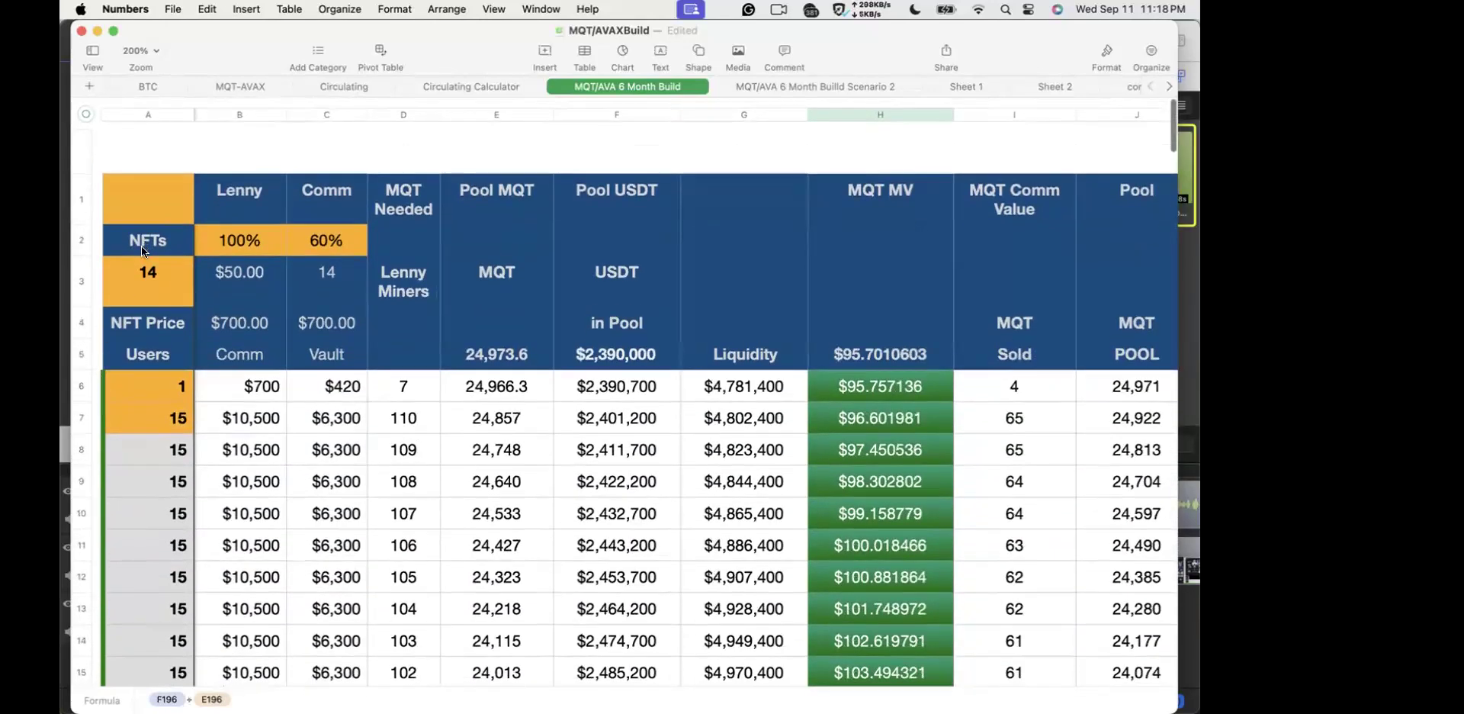
{"action": "left_click", "coordinate": [143, 277]}
{"action": "type", "text": "7"}
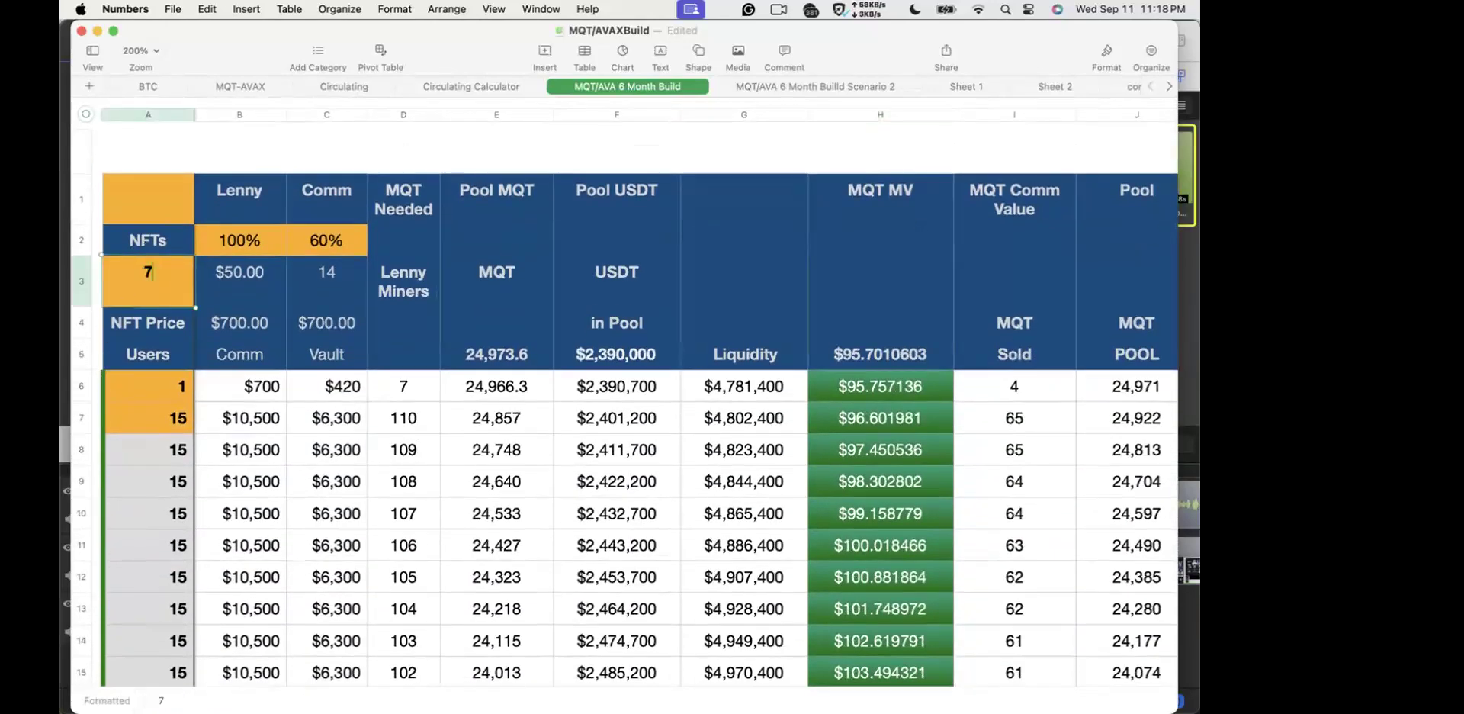
{"action": "key", "text": "Return"}
Step: Examine the totals in row 198 for 7 NFTs and inspect the formula of the final MQT MV in cell H198
{"action": "scroll", "coordinate": [640, 450], "scroll_direction": "down", "scroll_amount": 10}
{"action": "scroll", "coordinate": [641, 450], "scroll_direction": "down", "scroll_amount": 20}
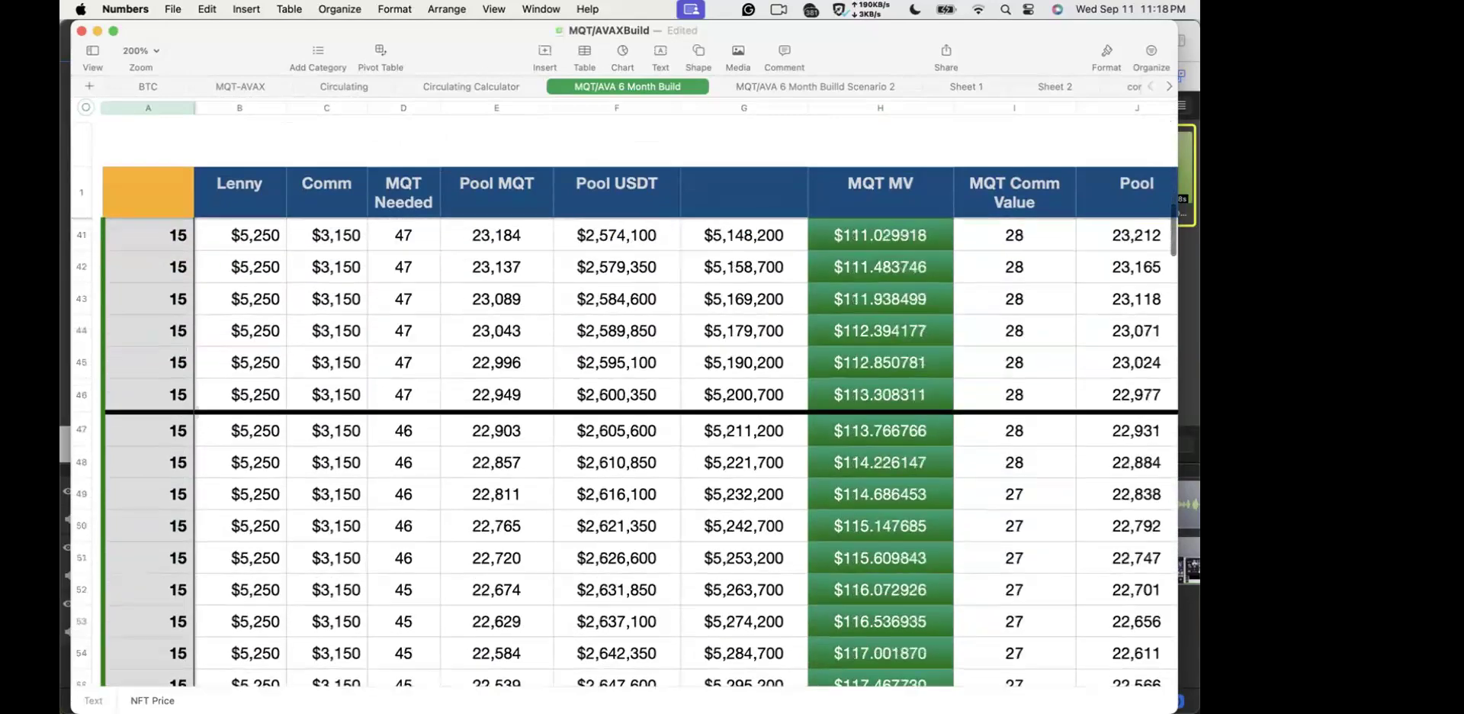
{"action": "scroll", "coordinate": [640, 450], "scroll_direction": "down", "scroll_amount": 20}
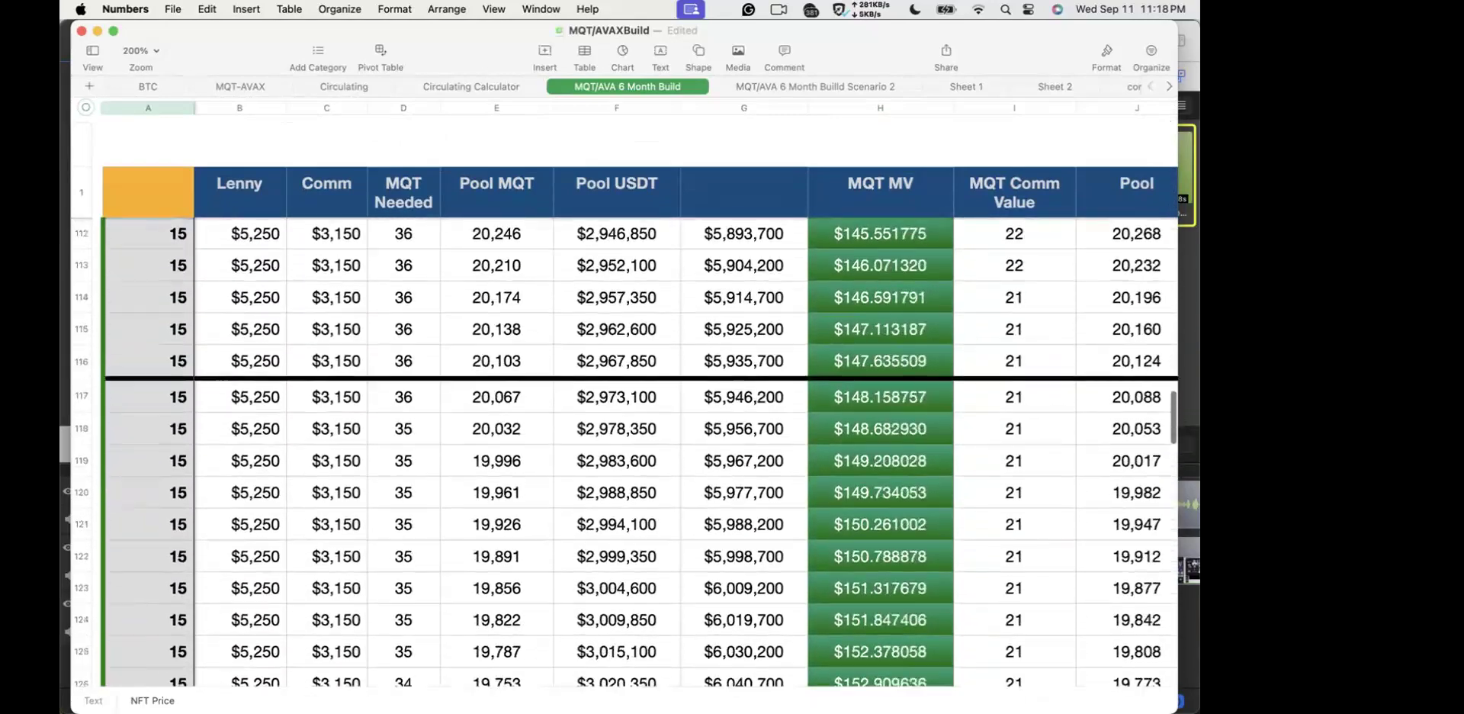
{"action": "scroll", "coordinate": [641, 450], "scroll_direction": "down", "scroll_amount": 10}
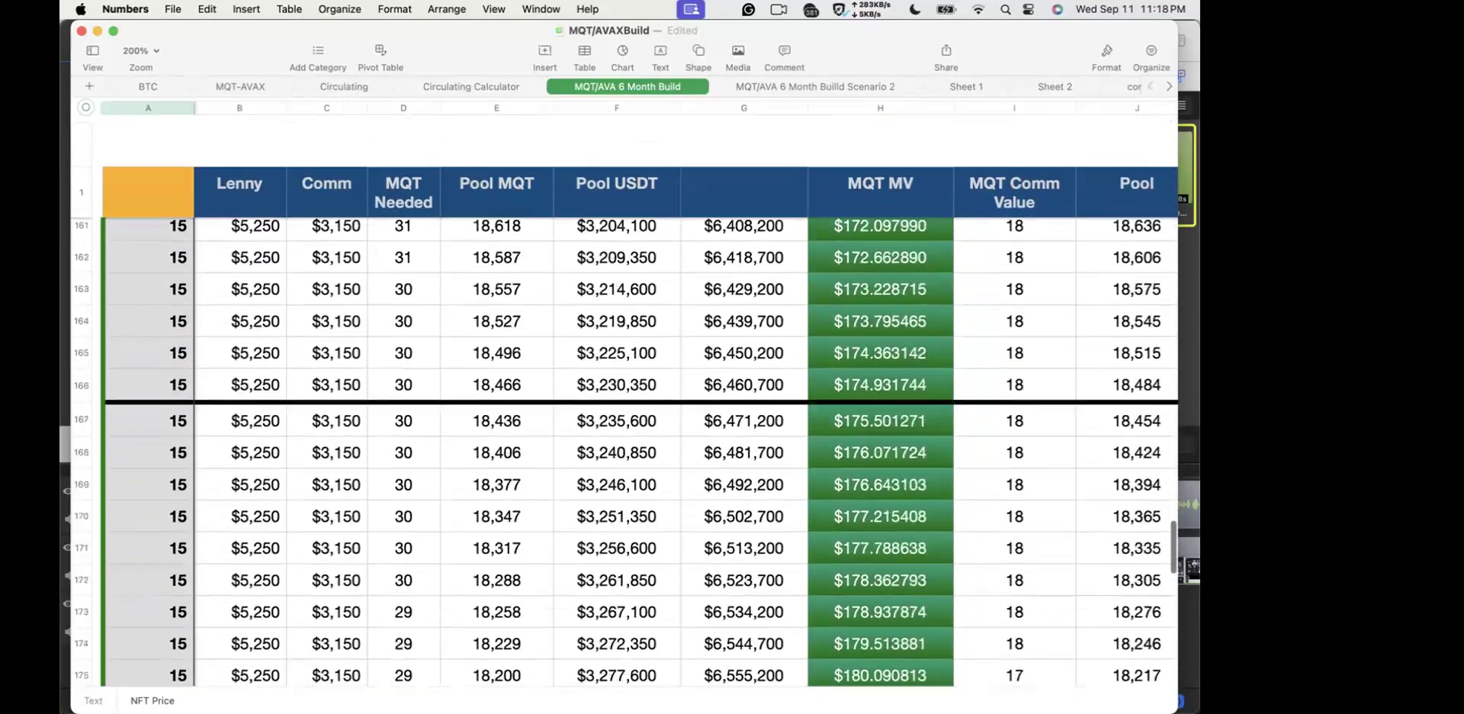
{"action": "scroll", "coordinate": [110, 479], "scroll_direction": "down", "scroll_amount": 5}
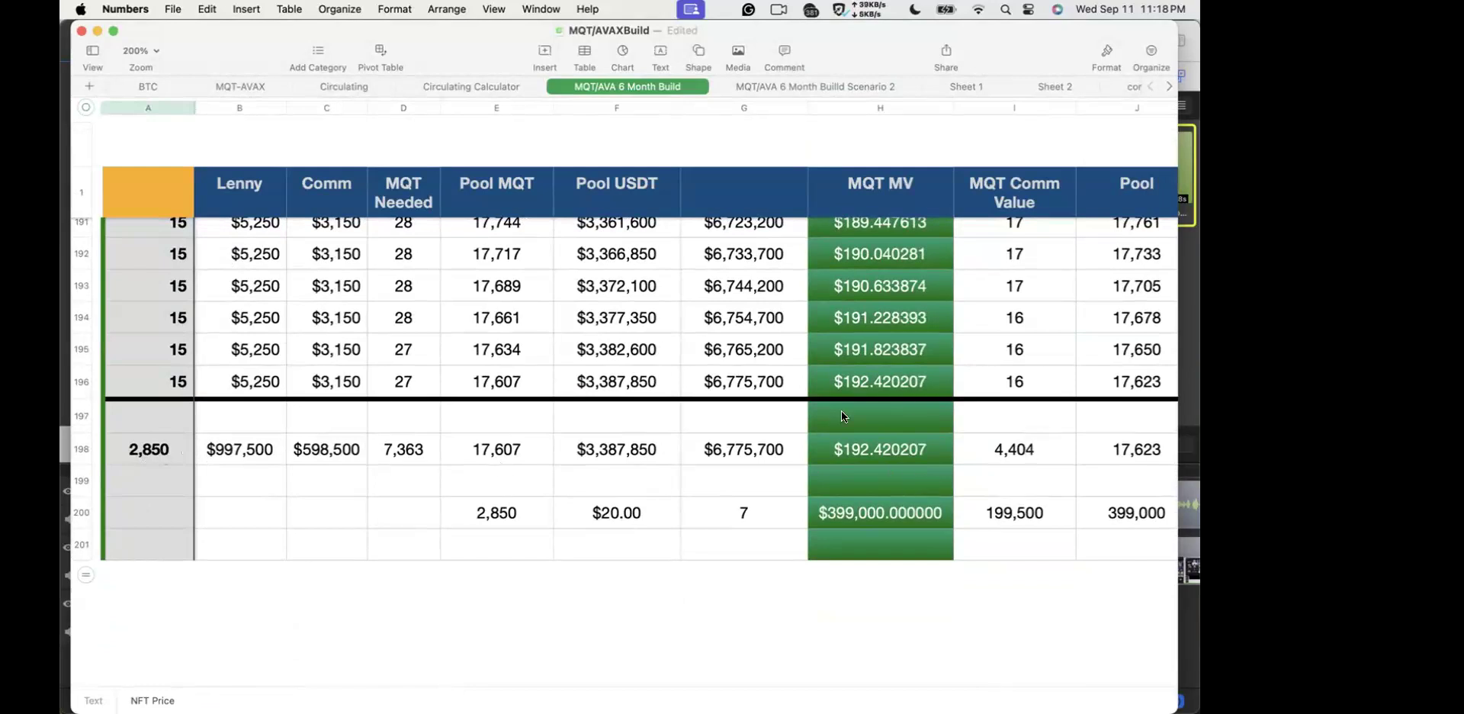
{"action": "left_click", "coordinate": [853, 449]}
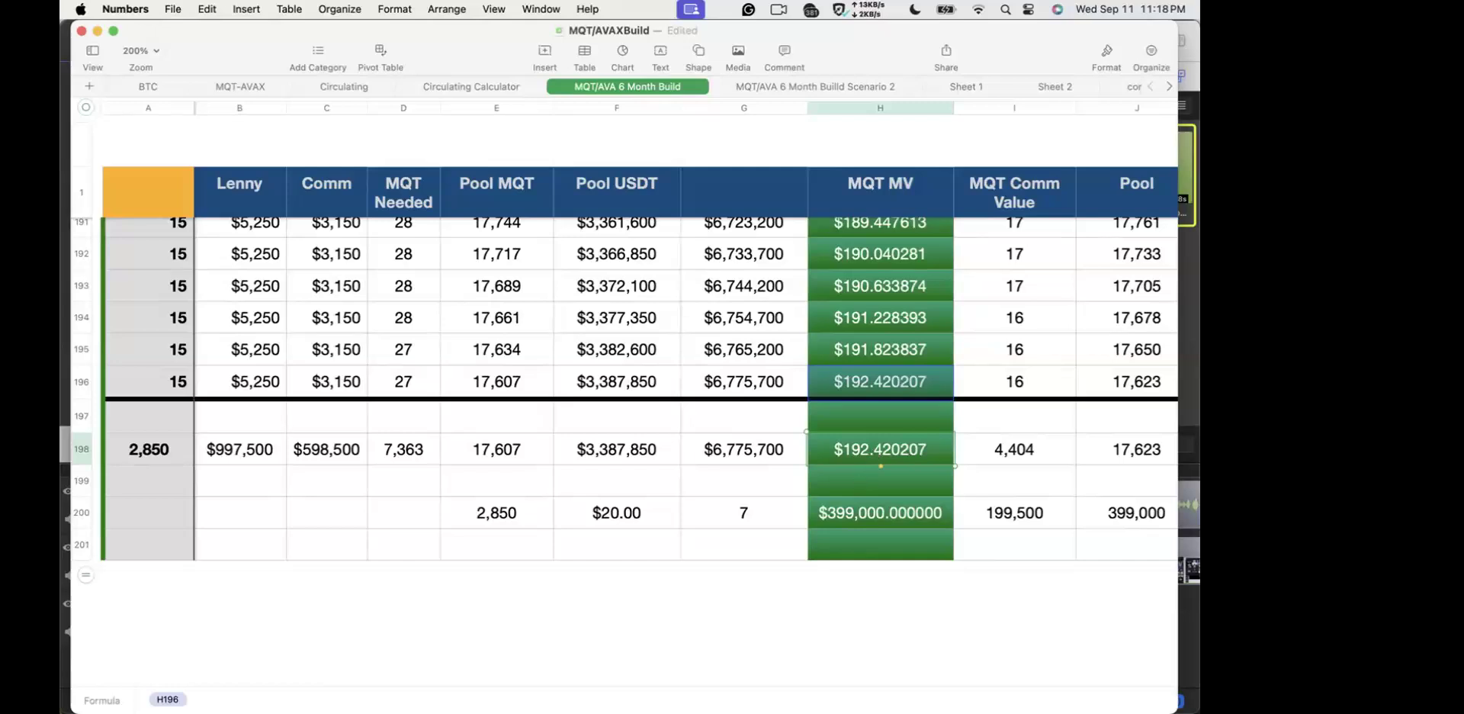
Step: Switch to Chrome, widen its window to the full screen width, and open getfitmining.com in a new tab
{"action": "mouse_move", "coordinate": [595, 688]}
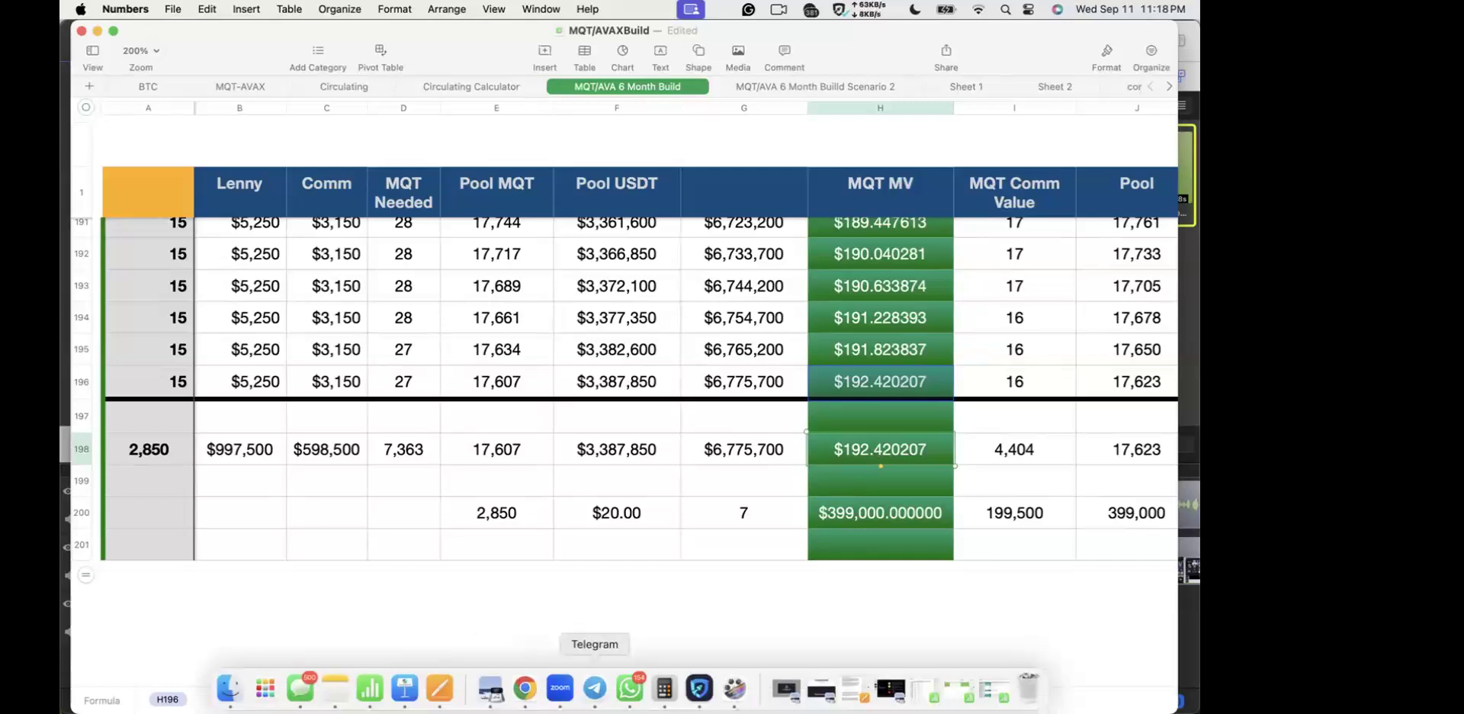
{"action": "left_click", "coordinate": [526, 689]}
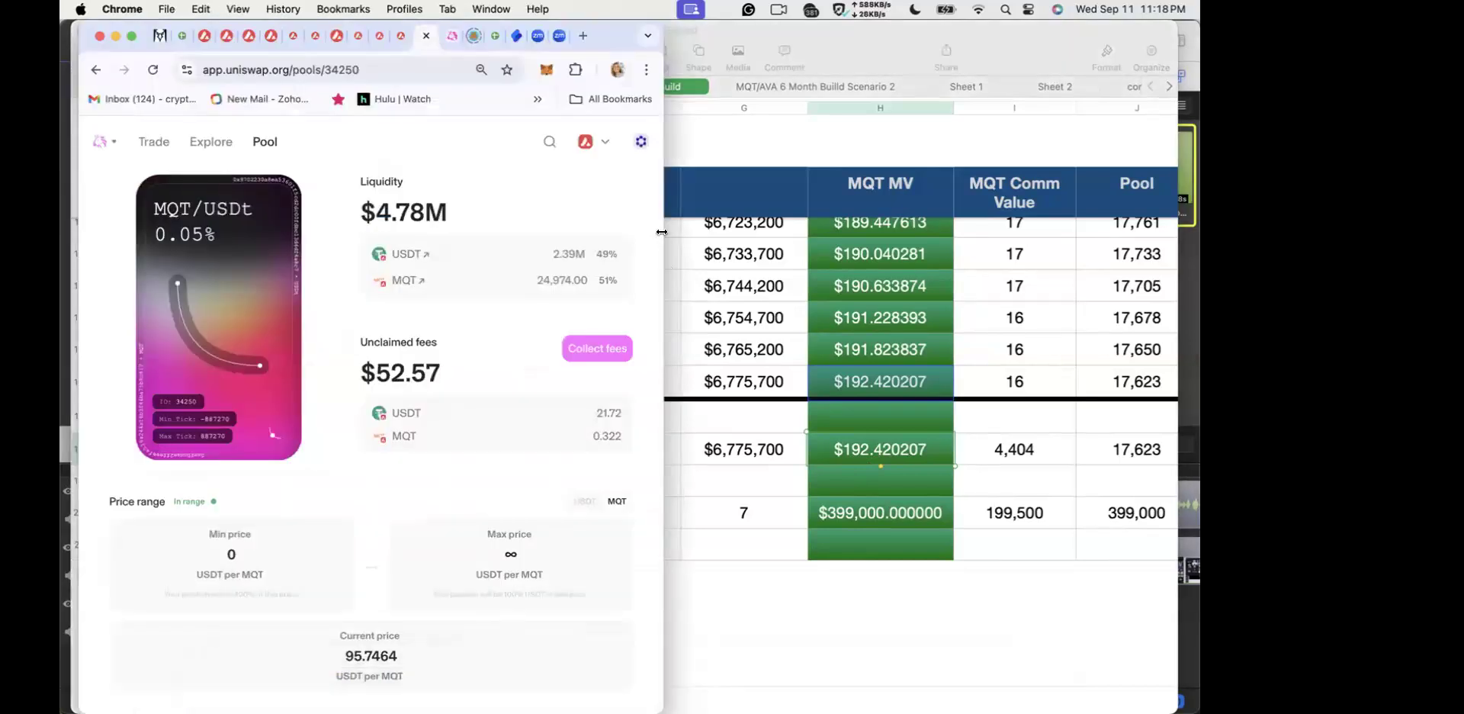
{"action": "left_click_drag", "start_coordinate": [661, 231], "coordinate": [1197, 173]}
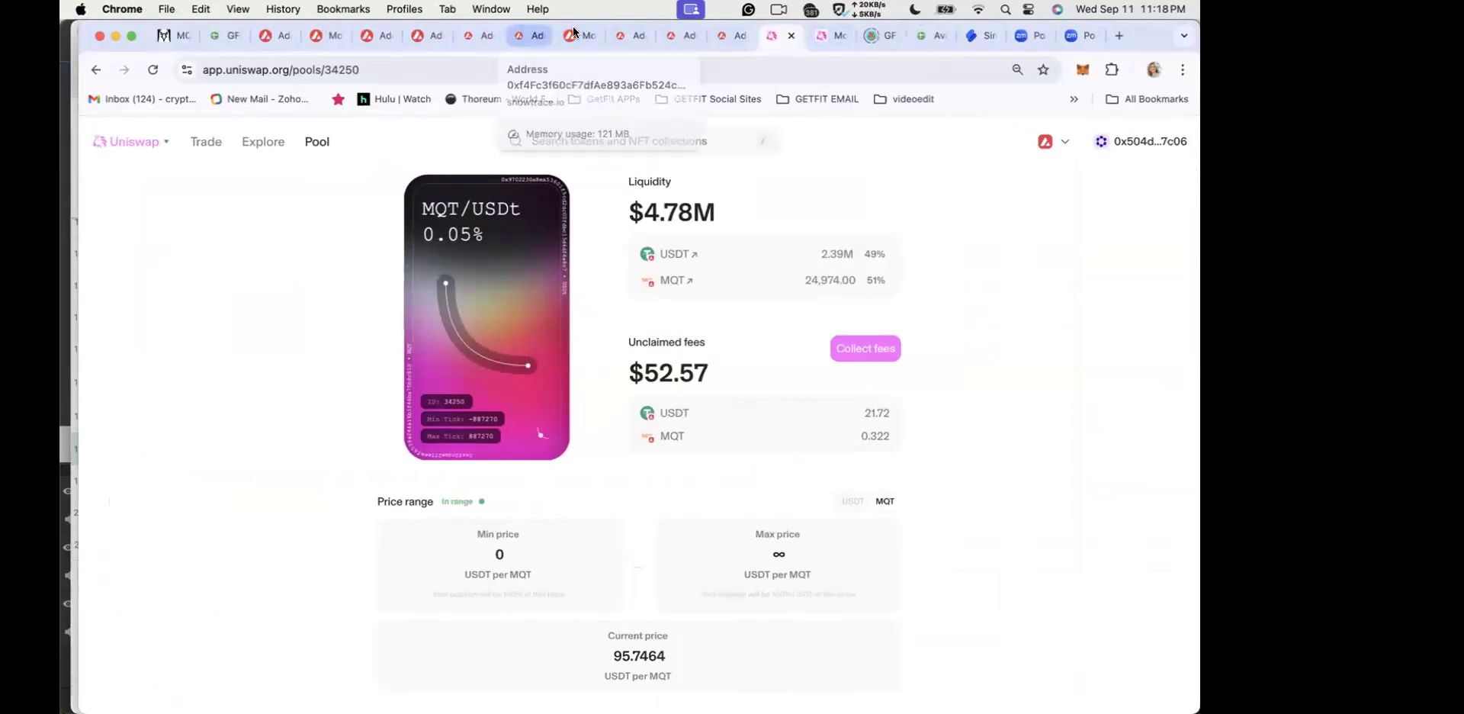
{"action": "left_click", "coordinate": [1118, 34]}
{"action": "type", "text": "getfitmining.com"}
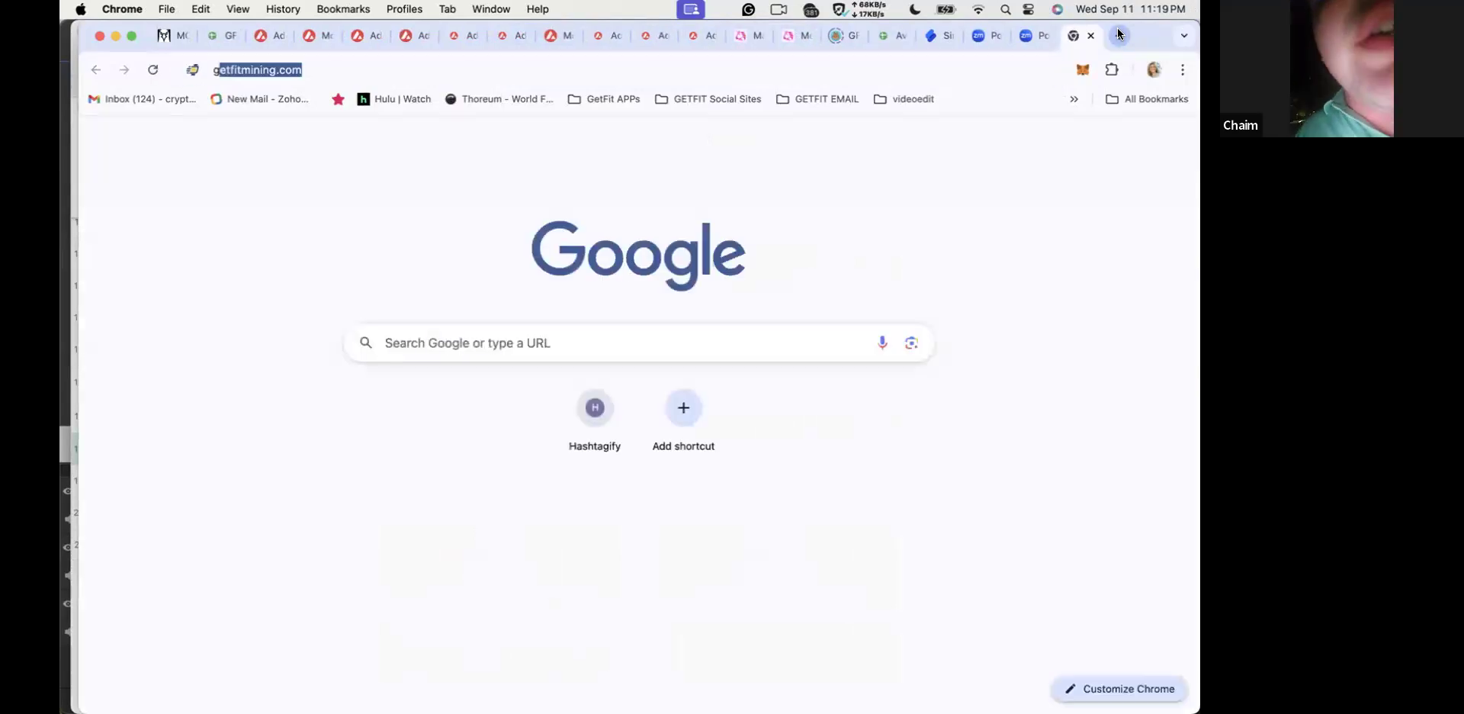
{"action": "key", "text": "Return"}
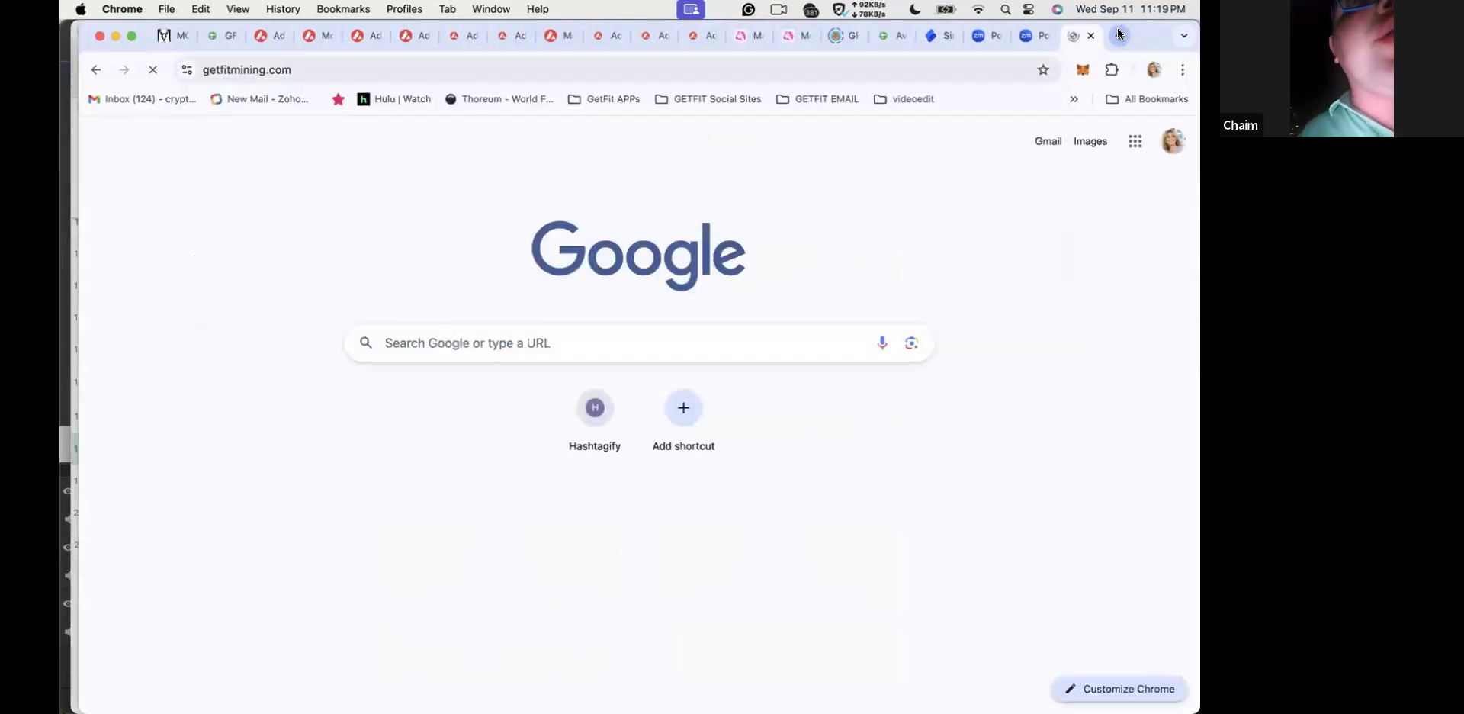